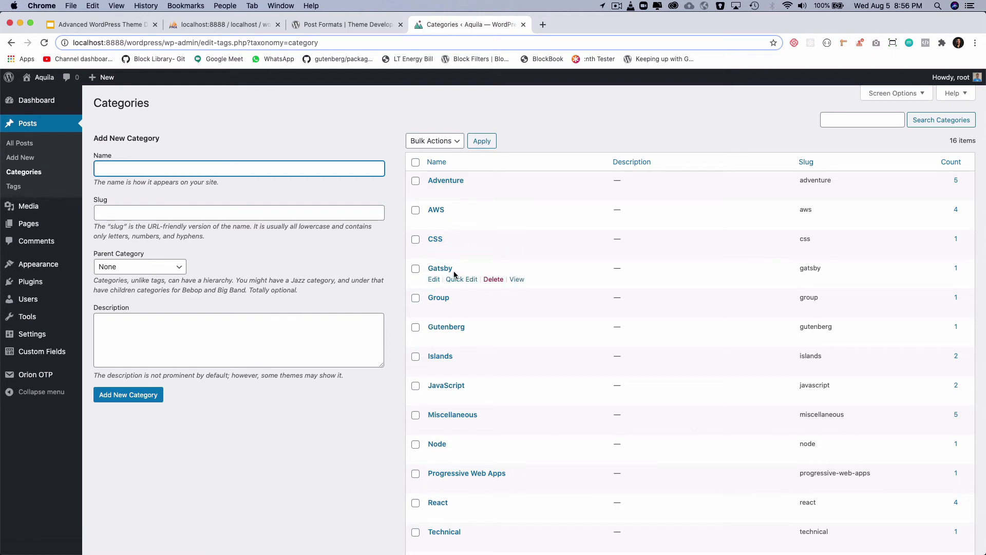
Step: Add three new post categories named Action, Comedy and Thriller
{"action": "scroll", "coordinate": [464, 392], "scroll_direction": "down", "scroll_amount": 1}
{"action": "scroll", "coordinate": [464, 391], "scroll_direction": "down", "scroll_amount": 4}
{"action": "scroll", "coordinate": [464, 391], "scroll_direction": "up", "scroll_amount": 5}
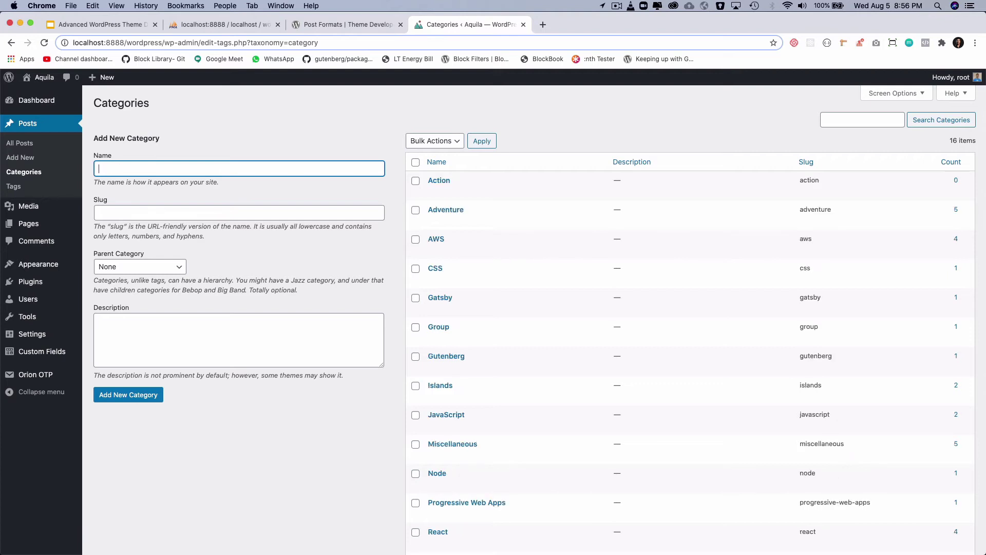
{"action": "type", "text": "me"}
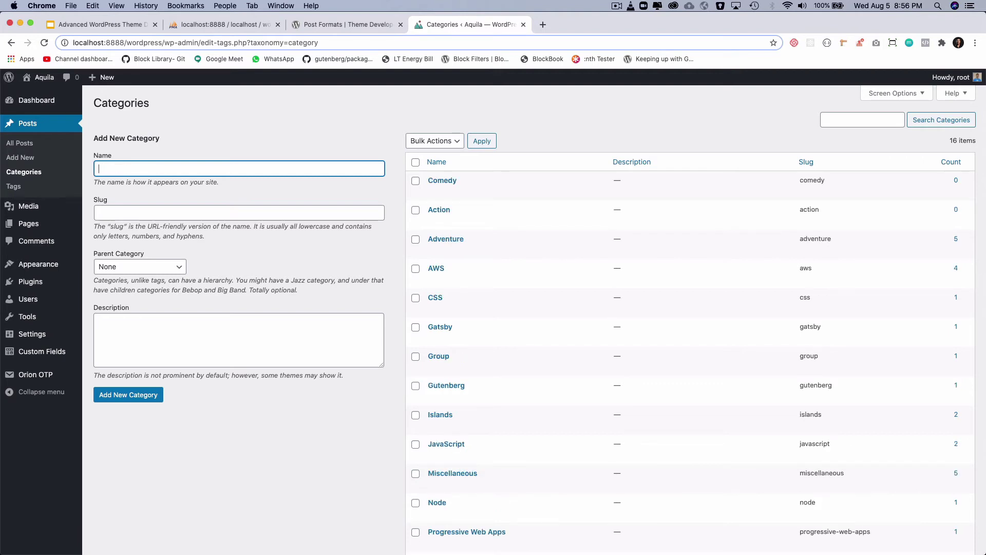
{"action": "type", "text": "Thriller"}
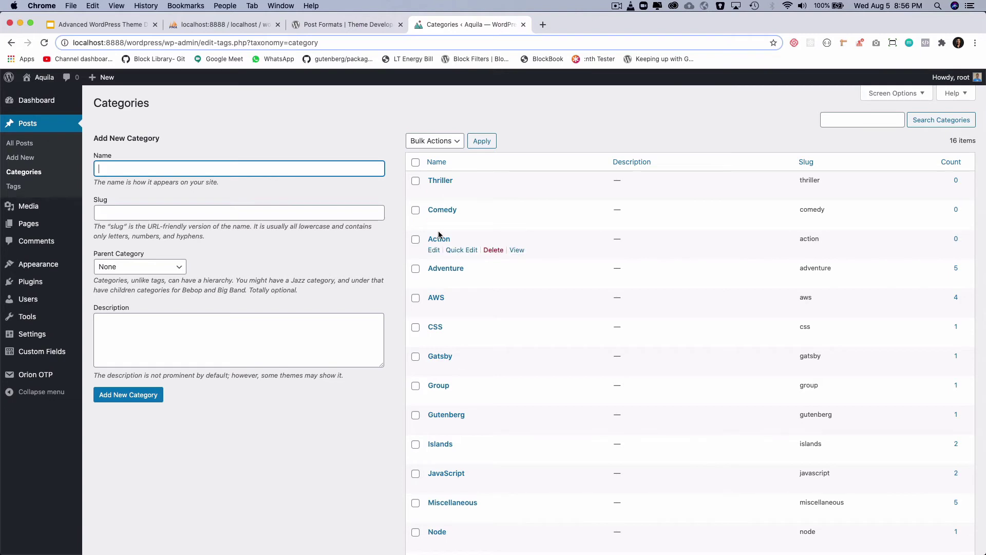
Step: In the list of all posts, quick-edit Beautiful Valleys to add the Thriller and Action categories, and update it
{"action": "left_click", "coordinate": [31, 144]}
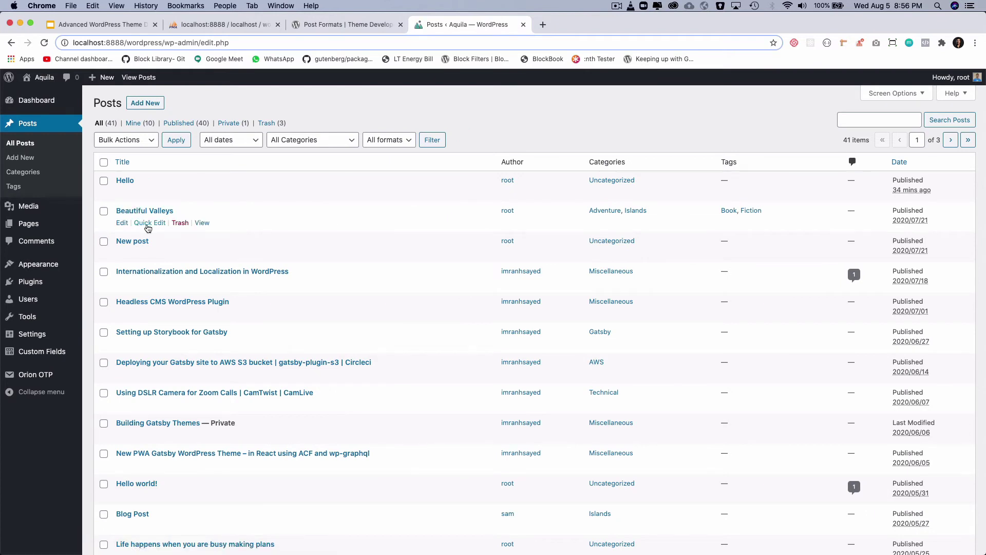
{"action": "left_click", "coordinate": [148, 223]}
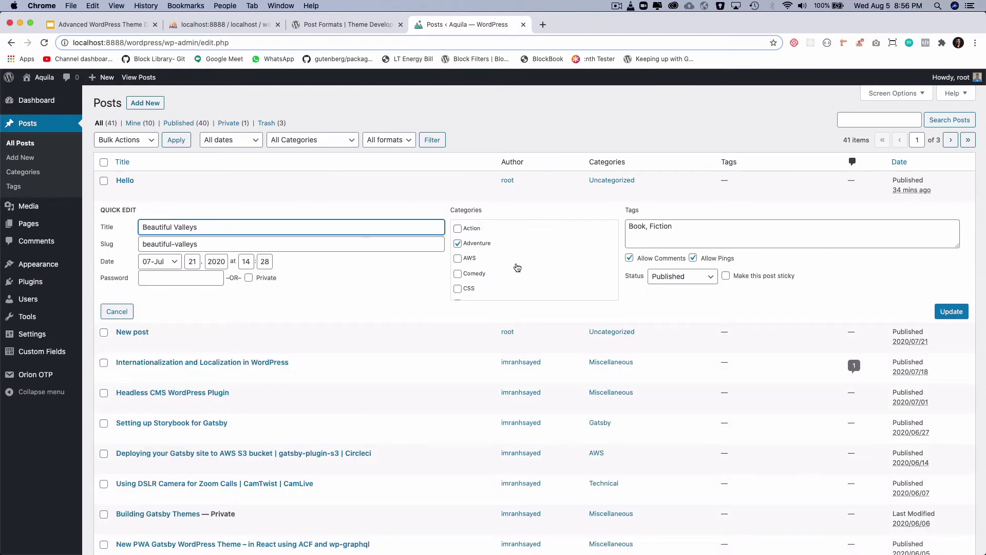
{"action": "scroll", "coordinate": [520, 271], "scroll_direction": "down", "scroll_amount": 3}
{"action": "scroll", "coordinate": [521, 272], "scroll_direction": "down", "scroll_amount": 5}
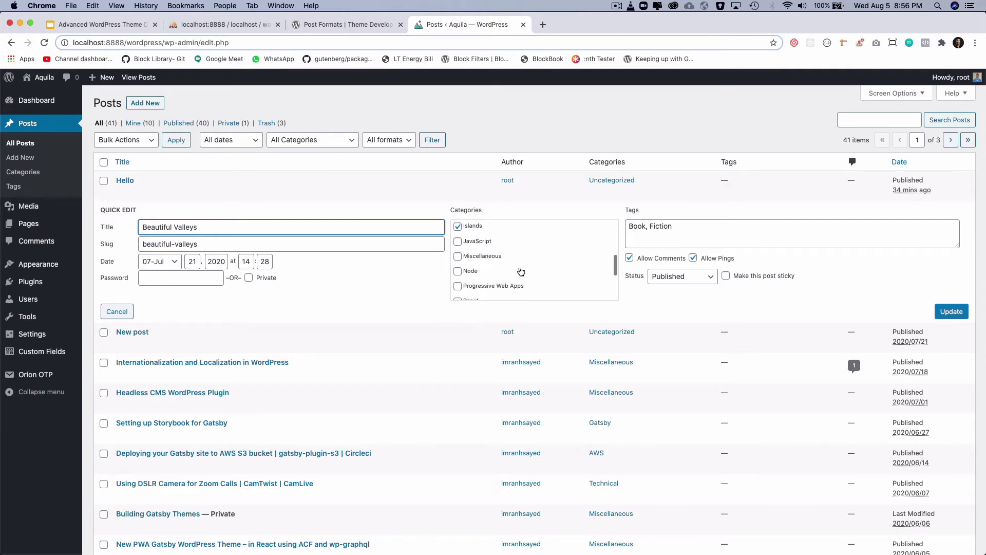
{"action": "scroll", "coordinate": [521, 272], "scroll_direction": "up", "scroll_amount": 1}
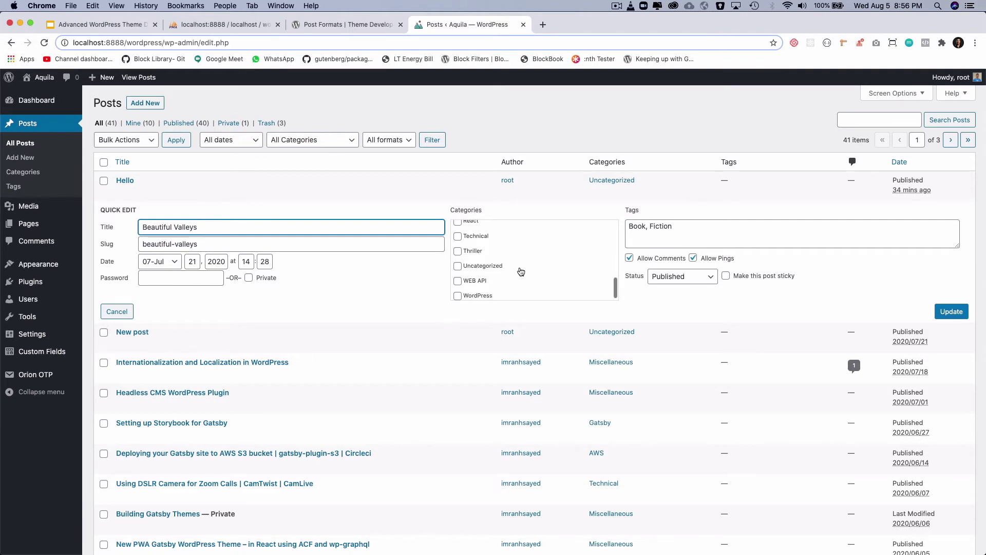
{"action": "left_click", "coordinate": [471, 259]}
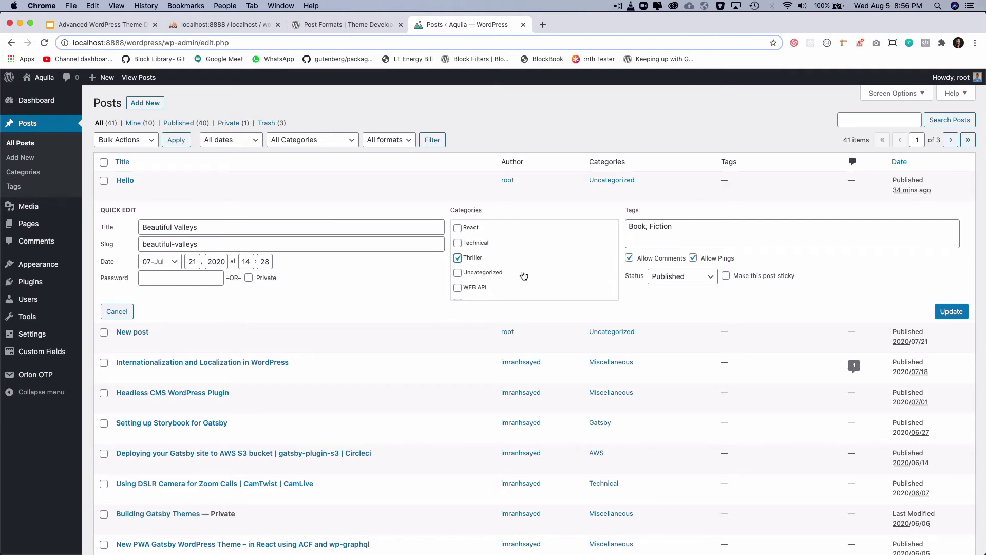
{"action": "scroll", "coordinate": [524, 276], "scroll_direction": "up", "scroll_amount": 5}
{"action": "scroll", "coordinate": [524, 277], "scroll_direction": "up", "scroll_amount": 2}
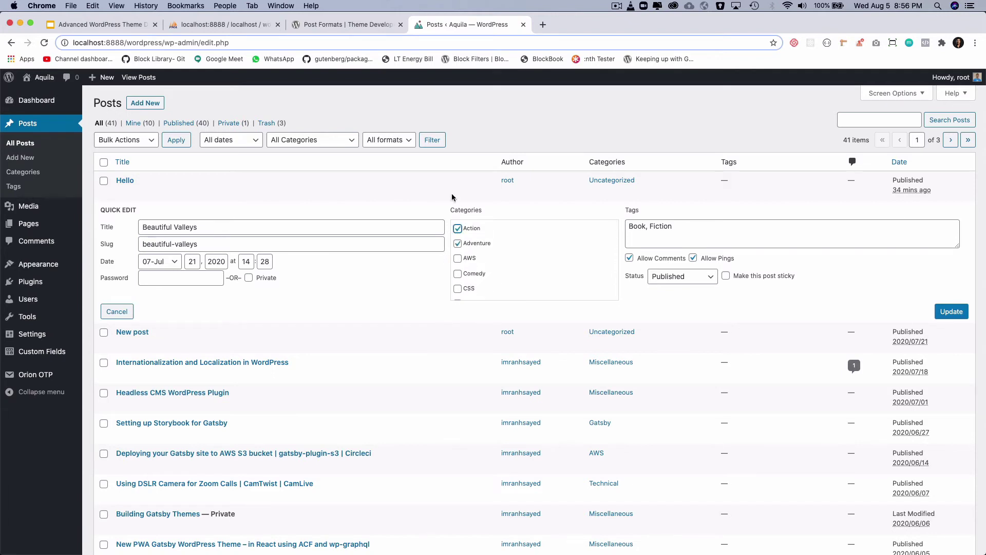
{"action": "left_click", "coordinate": [957, 318]}
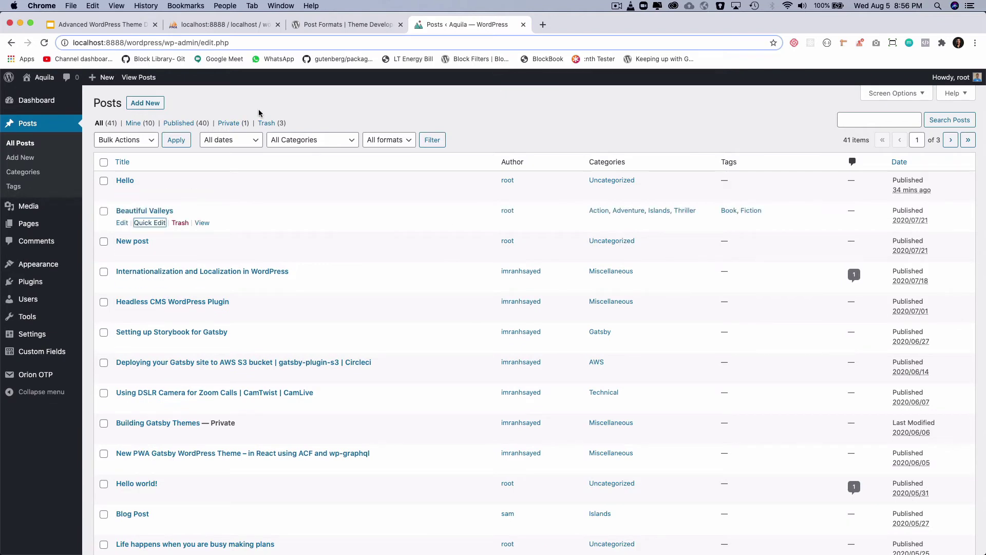
Step: Switch to phpMyAdmin and examine the column structure of the wp_terms table in the wordpress_headless database
{"action": "left_click", "coordinate": [240, 28]}
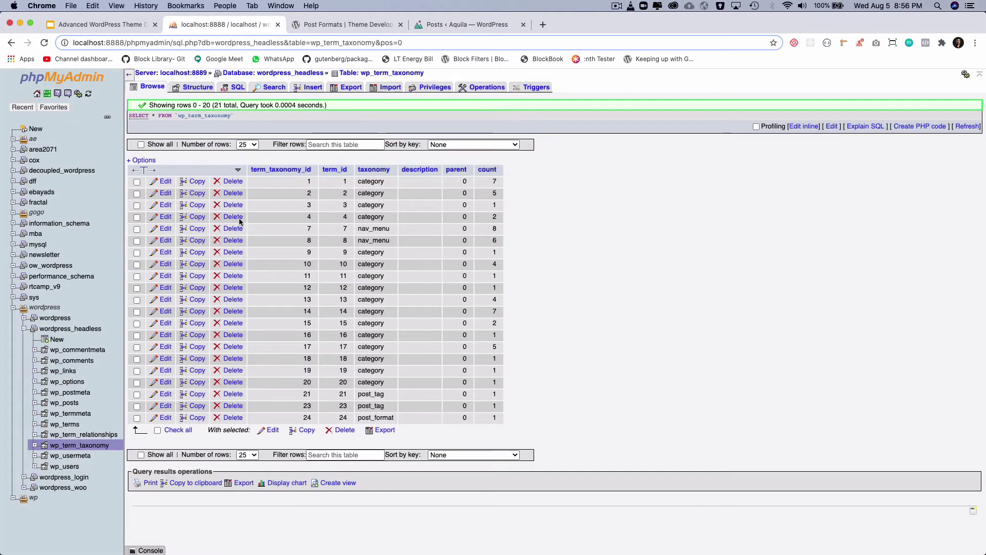
{"action": "left_click", "coordinate": [71, 425]}
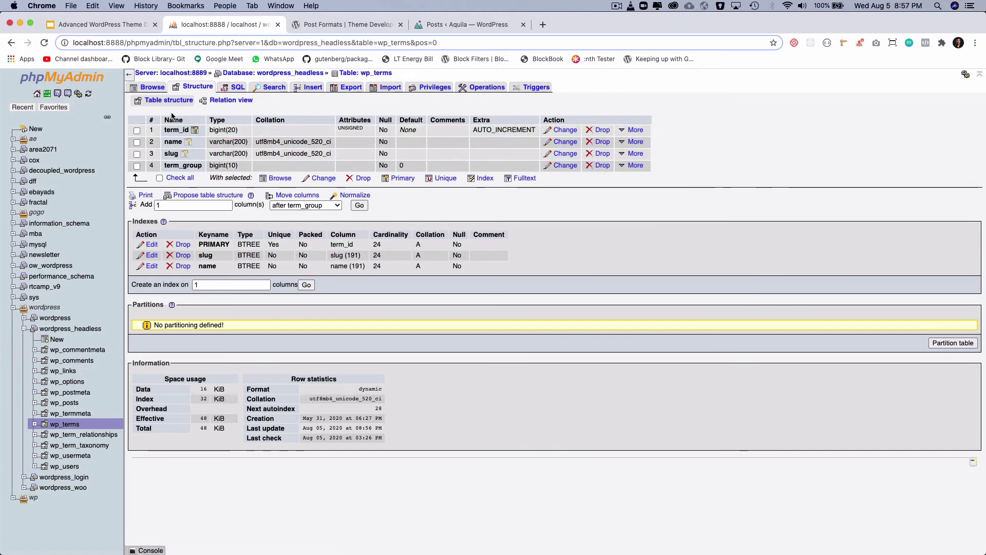
{"action": "scroll", "coordinate": [187, 206], "scroll_direction": "up", "scroll_amount": 5}
{"action": "scroll", "coordinate": [187, 208], "scroll_direction": "left", "scroll_amount": 5}
{"action": "scroll", "coordinate": [187, 208], "scroll_direction": "down", "scroll_amount": 4}
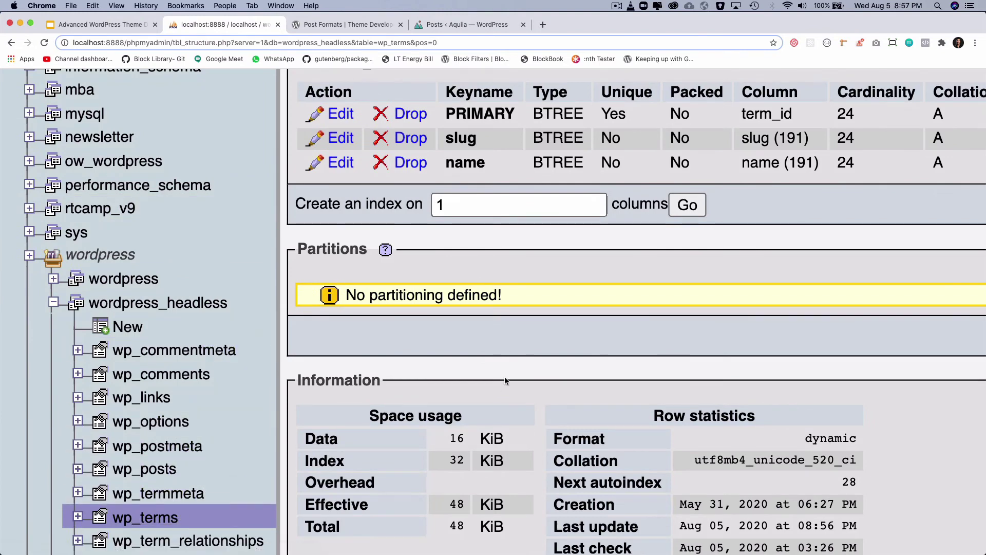
{"action": "scroll", "coordinate": [505, 378], "scroll_direction": "up", "scroll_amount": 3}
{"action": "scroll", "coordinate": [505, 377], "scroll_direction": "right", "scroll_amount": 3}
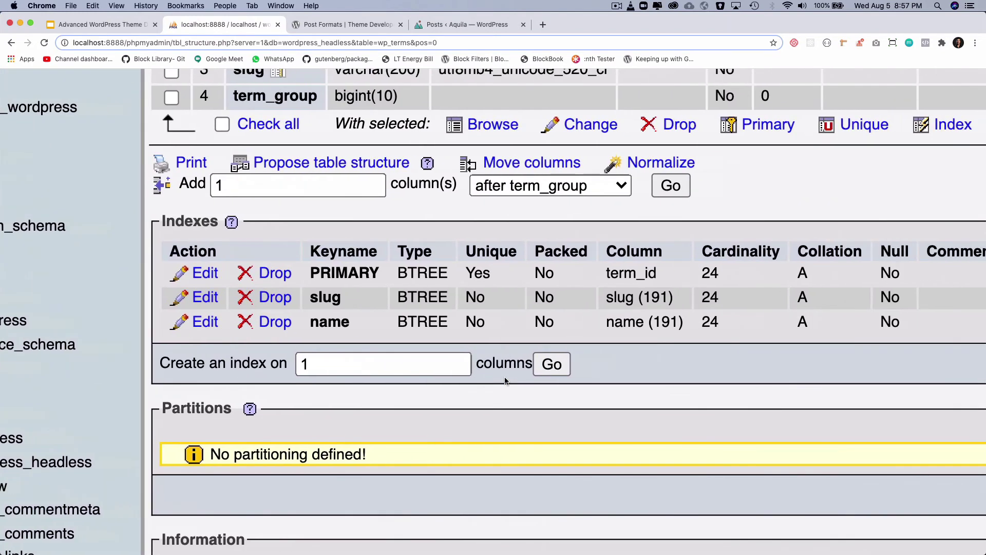
{"action": "scroll", "coordinate": [504, 377], "scroll_direction": "up", "scroll_amount": 2}
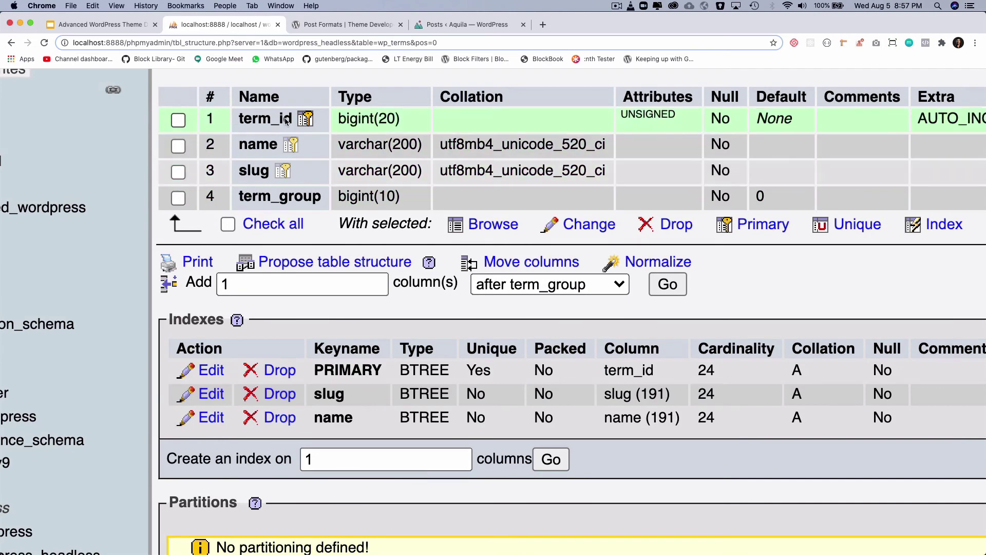
{"action": "scroll", "coordinate": [268, 183], "scroll_direction": "up", "scroll_amount": 2}
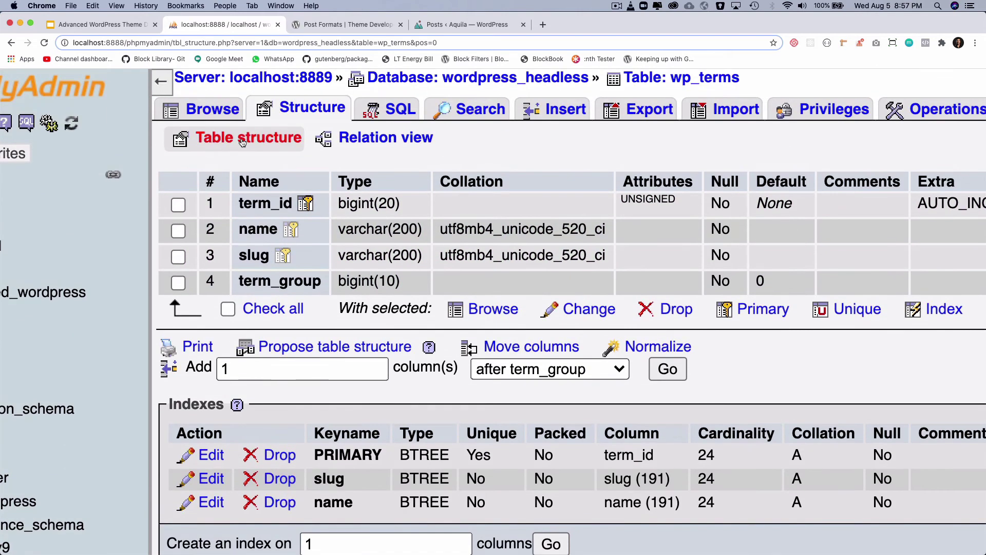
Step: Browse the rows of wp_terms and examine the IDs, names and slugs of the Action, Comedy and Thriller terms
{"action": "left_click", "coordinate": [211, 110]}
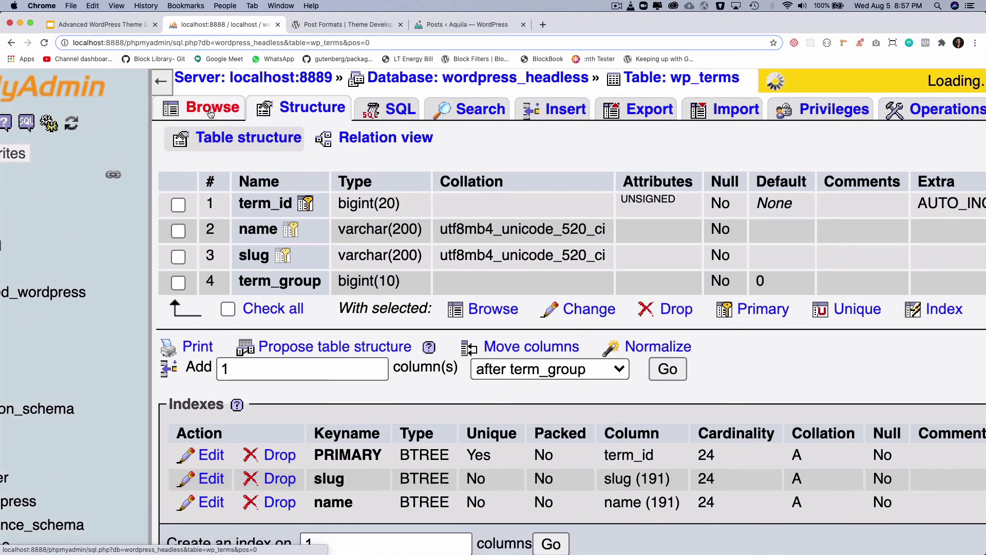
{"action": "scroll", "coordinate": [390, 284], "scroll_direction": "down", "scroll_amount": 5}
{"action": "scroll", "coordinate": [390, 285], "scroll_direction": "up", "scroll_amount": 2}
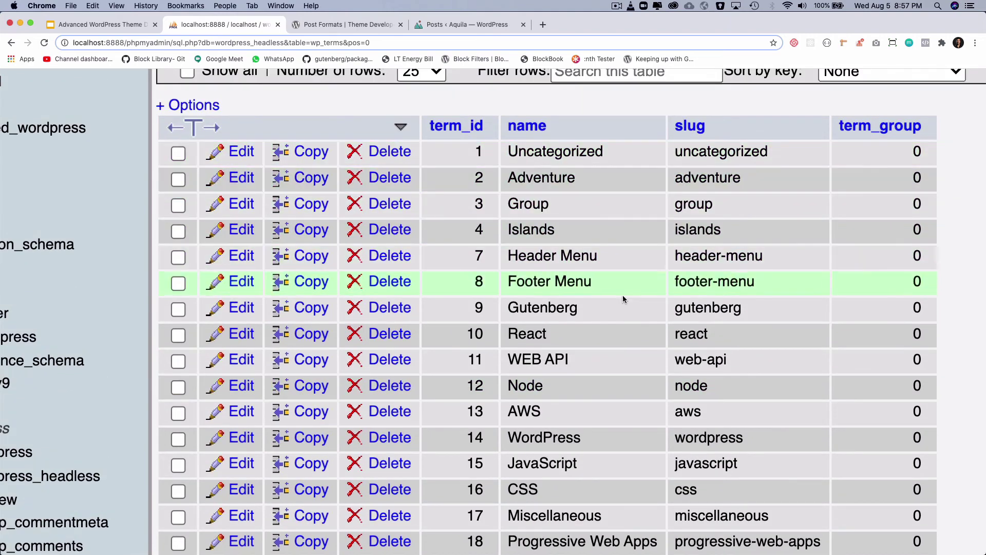
{"action": "scroll", "coordinate": [623, 295], "scroll_direction": "down", "scroll_amount": 7}
{"action": "scroll", "coordinate": [623, 299], "scroll_direction": "down", "scroll_amount": 2}
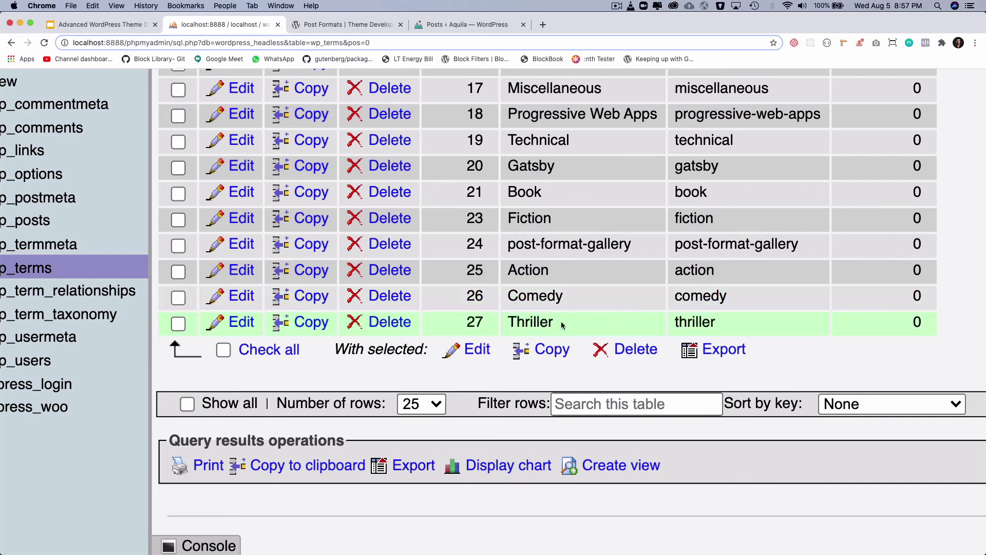
{"action": "scroll", "coordinate": [478, 269], "scroll_direction": "up", "scroll_amount": 1}
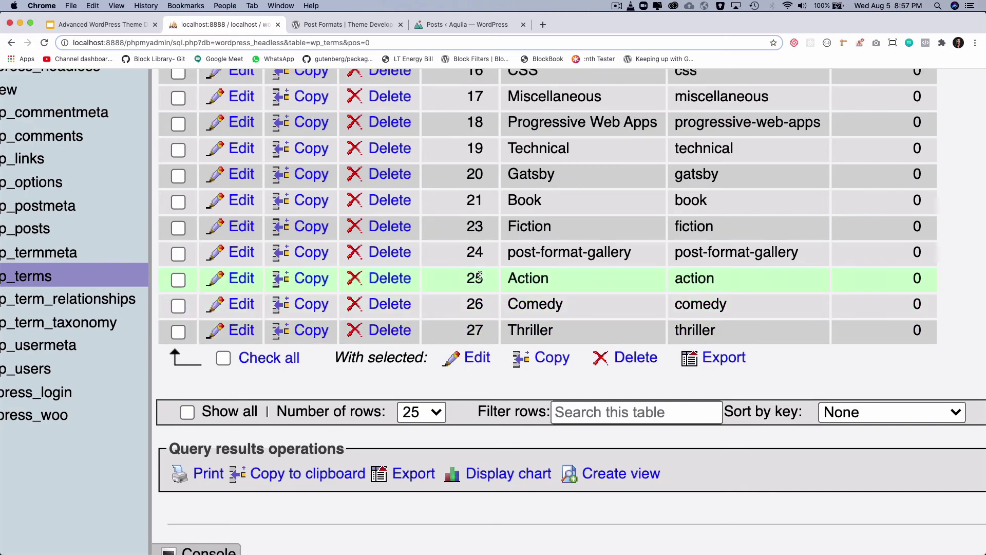
{"action": "scroll", "coordinate": [590, 317], "scroll_direction": "up", "scroll_amount": 10}
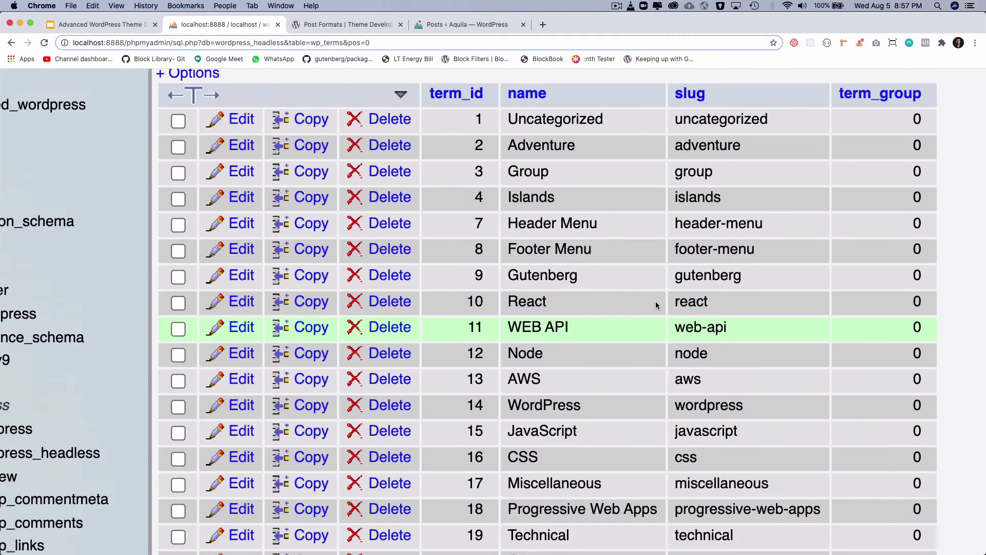
{"action": "scroll", "coordinate": [759, 252], "scroll_direction": "down", "scroll_amount": 8}
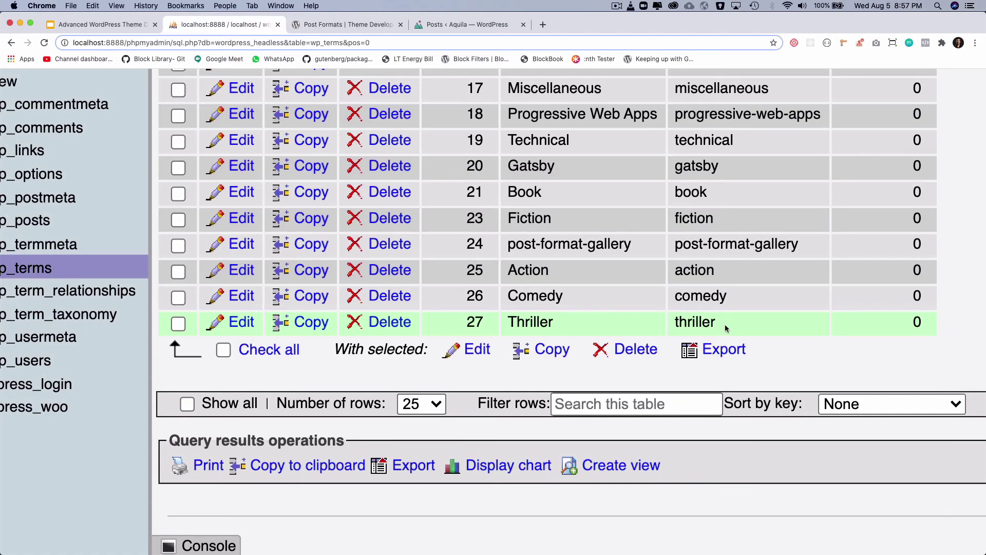
Step: Open the structure of wp_term_relationships briefly, and examine the columns of the wp_term_taxonomy table
{"action": "scroll", "coordinate": [726, 327], "scroll_direction": "up", "scroll_amount": 1}
{"action": "scroll", "coordinate": [674, 318], "scroll_direction": "down", "scroll_amount": 5}
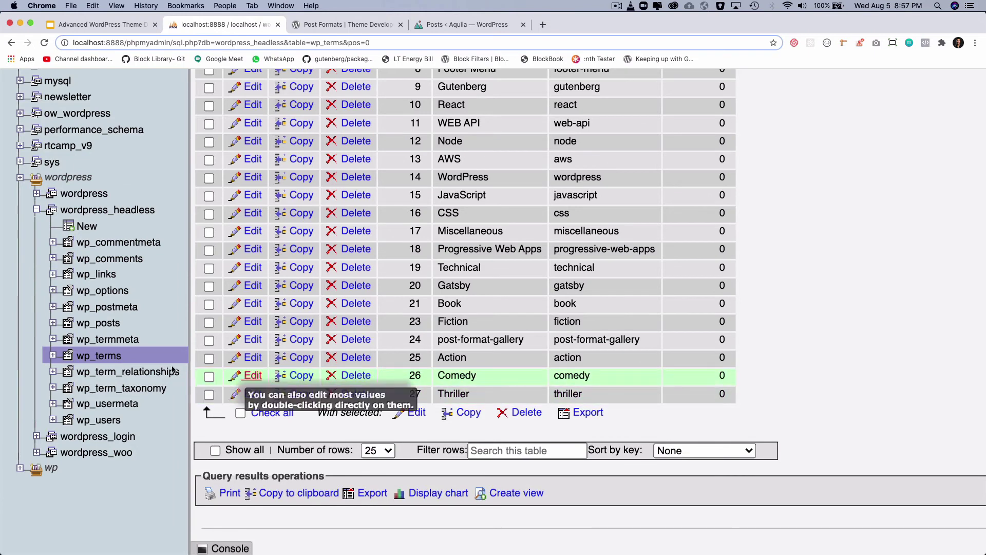
{"action": "left_click", "coordinate": [150, 372]}
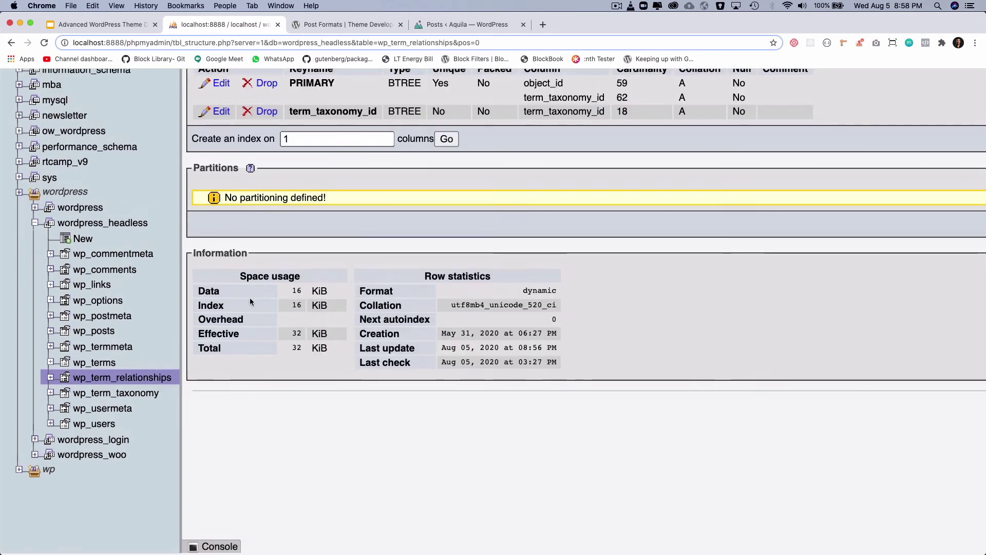
{"action": "scroll", "coordinate": [121, 396], "scroll_direction": "up", "scroll_amount": 5}
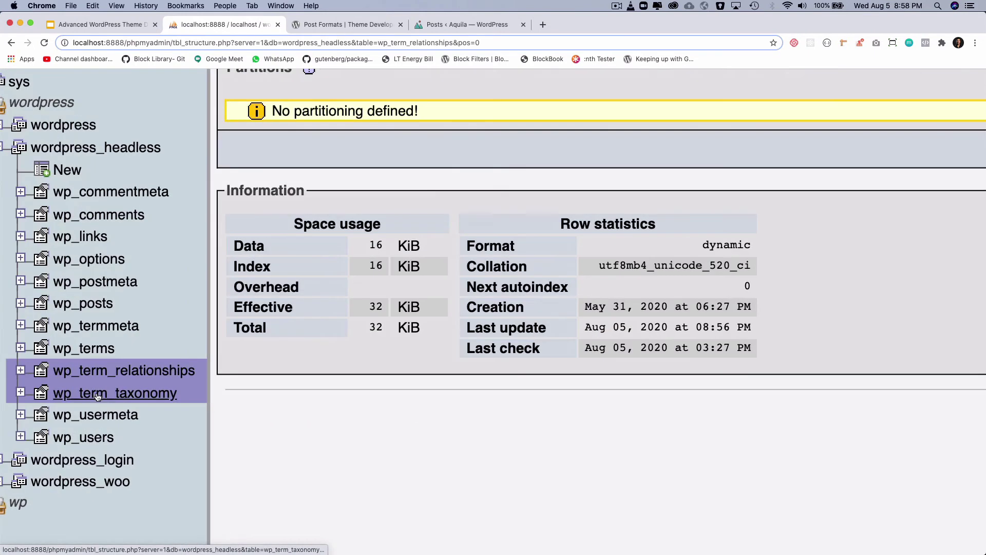
{"action": "left_click", "coordinate": [106, 396]}
{"action": "scroll", "coordinate": [147, 392], "scroll_direction": "down", "scroll_amount": 5}
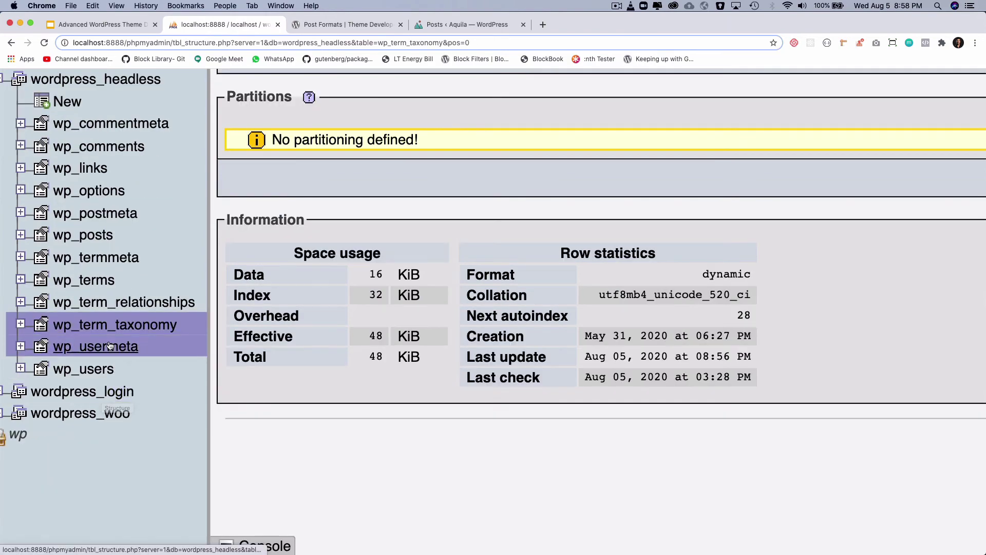
{"action": "scroll", "coordinate": [129, 331], "scroll_direction": "up", "scroll_amount": 5}
{"action": "scroll", "coordinate": [131, 333], "scroll_direction": "down", "scroll_amount": 5}
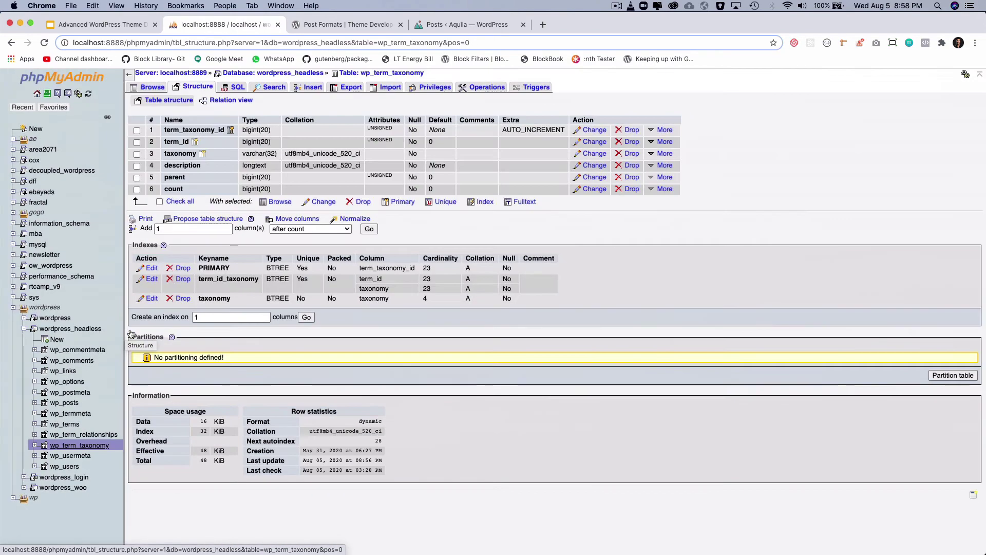
{"action": "scroll", "coordinate": [390, 293], "scroll_direction": "up", "scroll_amount": 5}
{"action": "scroll", "coordinate": [389, 293], "scroll_direction": "down", "scroll_amount": 5}
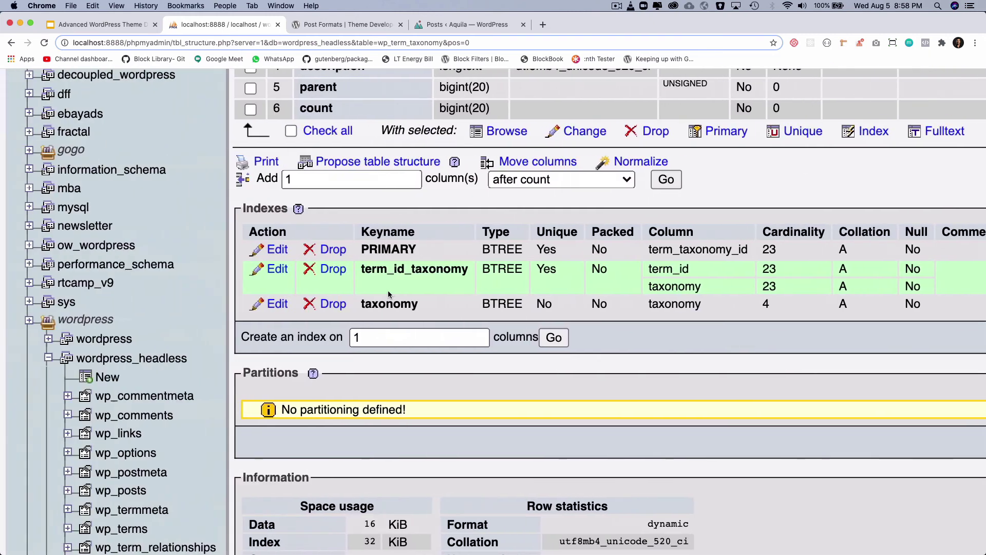
{"action": "scroll", "coordinate": [360, 205], "scroll_direction": "up", "scroll_amount": 3}
{"action": "scroll", "coordinate": [358, 186], "scroll_direction": "up", "scroll_amount": 5}
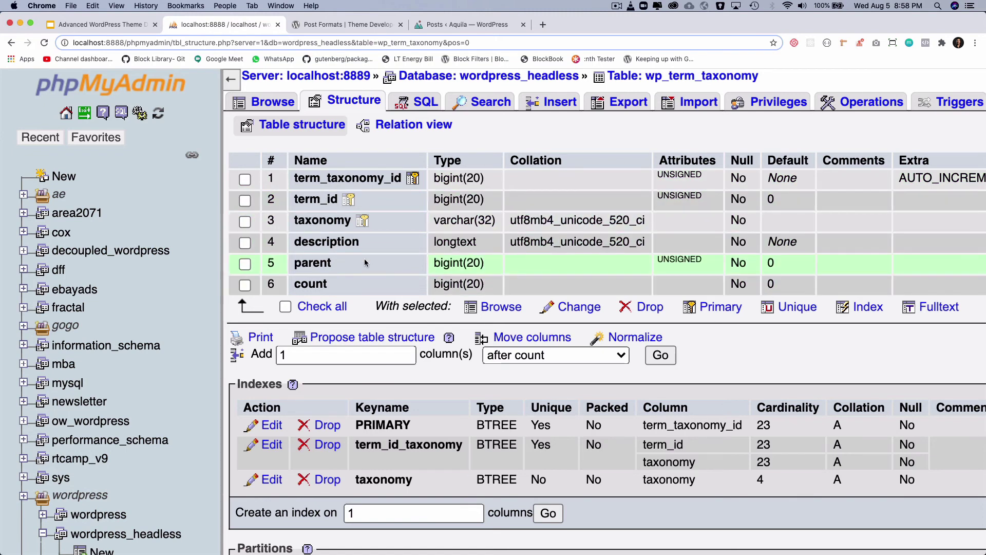
Step: Browse the rows of wp_term_taxonomy and examine the taxonomy type and count of the most recently added terms
{"action": "left_click", "coordinate": [273, 102]}
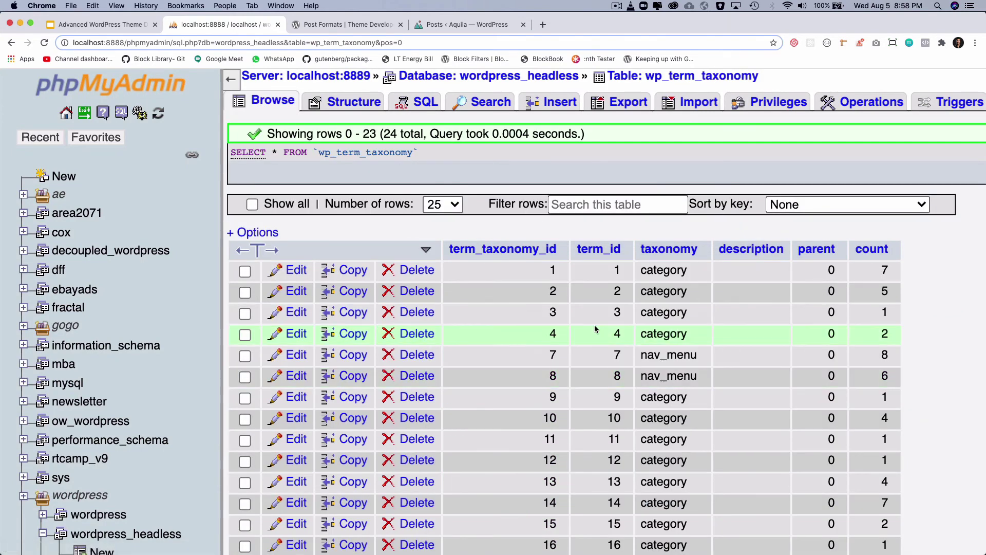
{"action": "scroll", "coordinate": [691, 251], "scroll_direction": "down", "scroll_amount": 5}
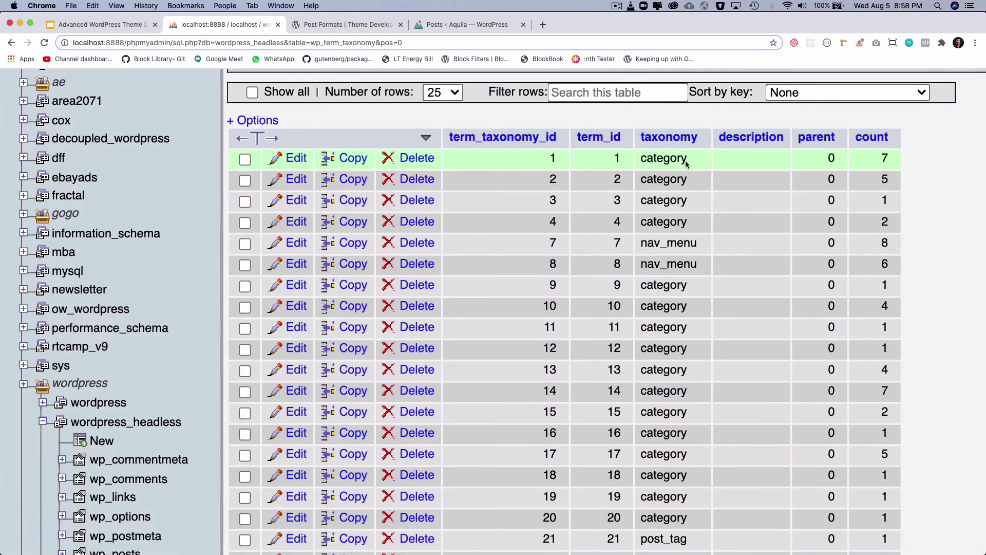
{"action": "scroll", "coordinate": [618, 315], "scroll_direction": "down", "scroll_amount": 10}
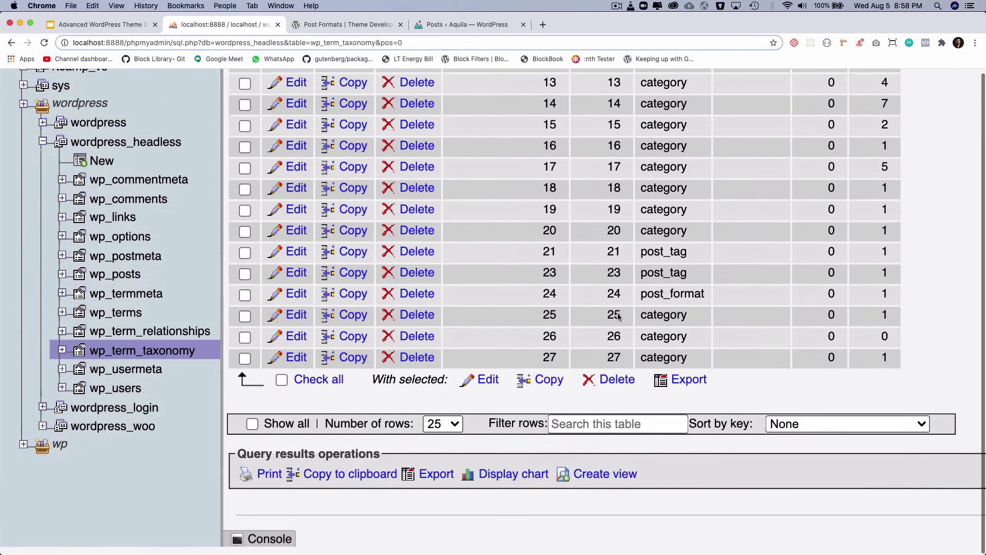
{"action": "scroll", "coordinate": [618, 315], "scroll_direction": "up", "scroll_amount": 5}
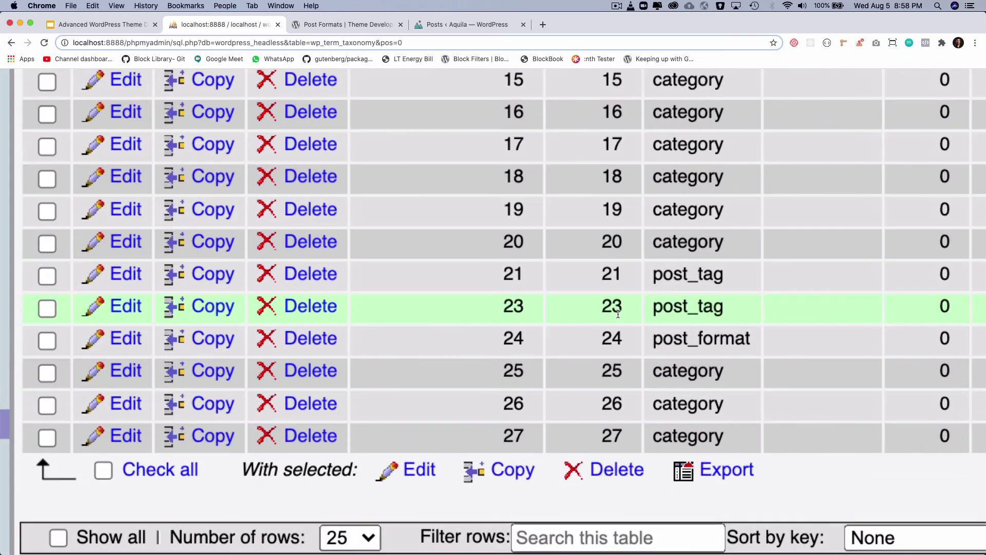
{"action": "scroll", "coordinate": [682, 347], "scroll_direction": "right", "scroll_amount": 1}
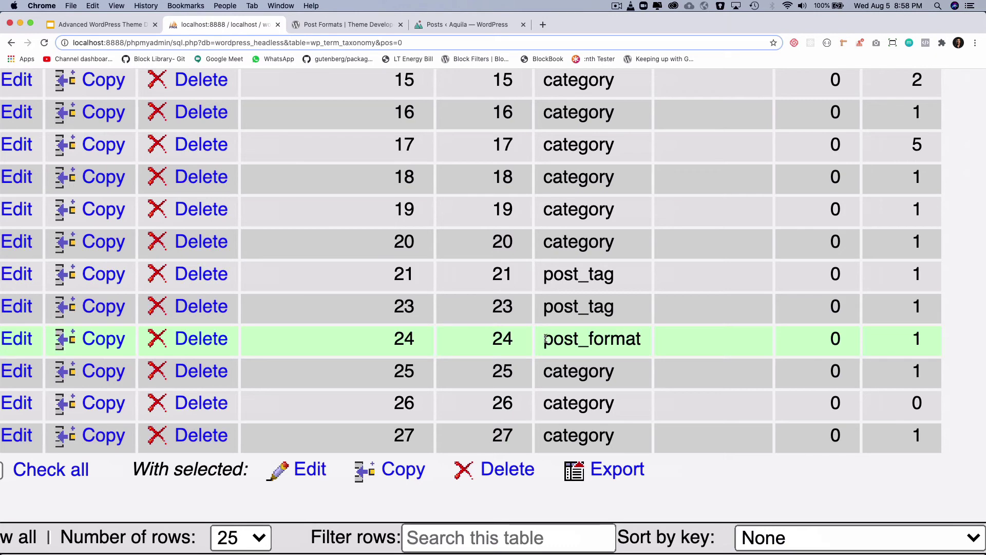
{"action": "scroll", "coordinate": [817, 380], "scroll_direction": "down", "scroll_amount": 2}
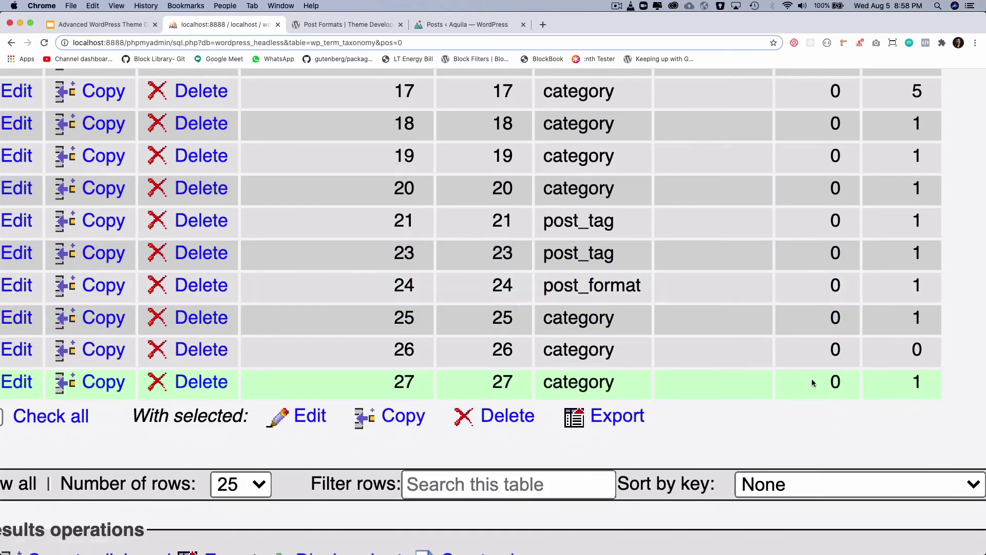
Step: Open the wp_terms table in a separate browser tab and browse its rows to examine the ID of the Thriller term
{"action": "scroll", "coordinate": [591, 357], "scroll_direction": "down", "scroll_amount": 5}
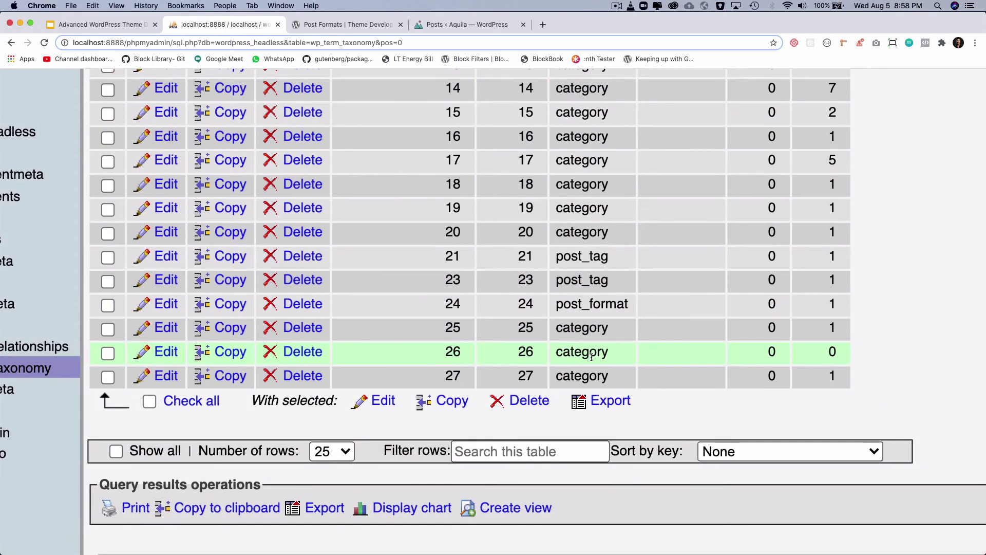
{"action": "scroll", "coordinate": [447, 333], "scroll_direction": "up", "scroll_amount": 3}
{"action": "scroll", "coordinate": [446, 335], "scroll_direction": "down", "scroll_amount": 3}
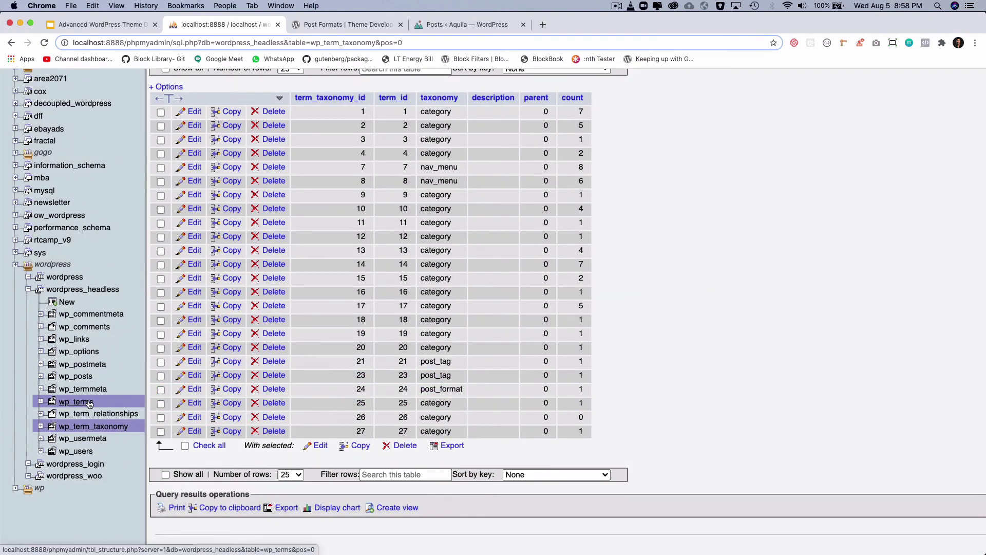
{"action": "right_click", "coordinate": [90, 402]}
{"action": "left_click", "coordinate": [105, 406]}
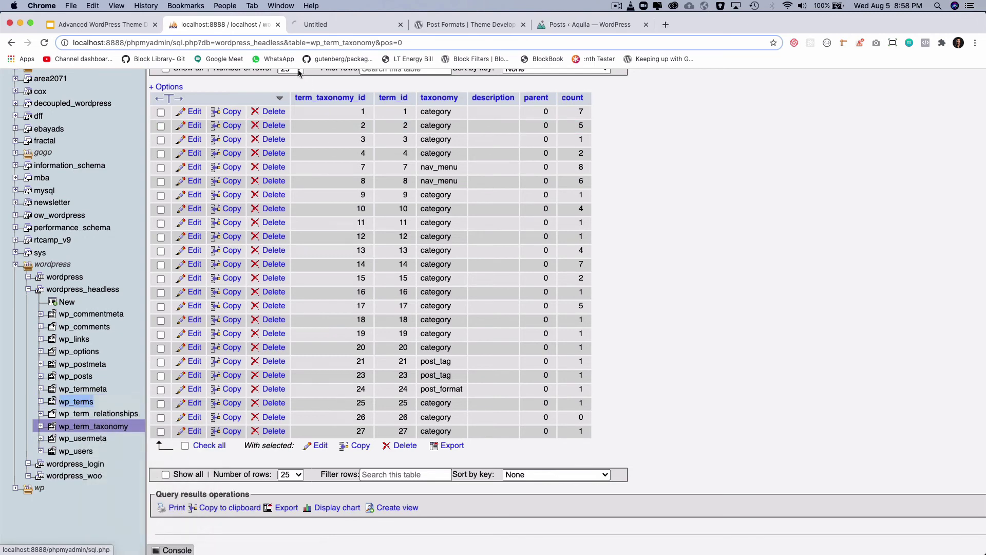
{"action": "left_click", "coordinate": [323, 26]}
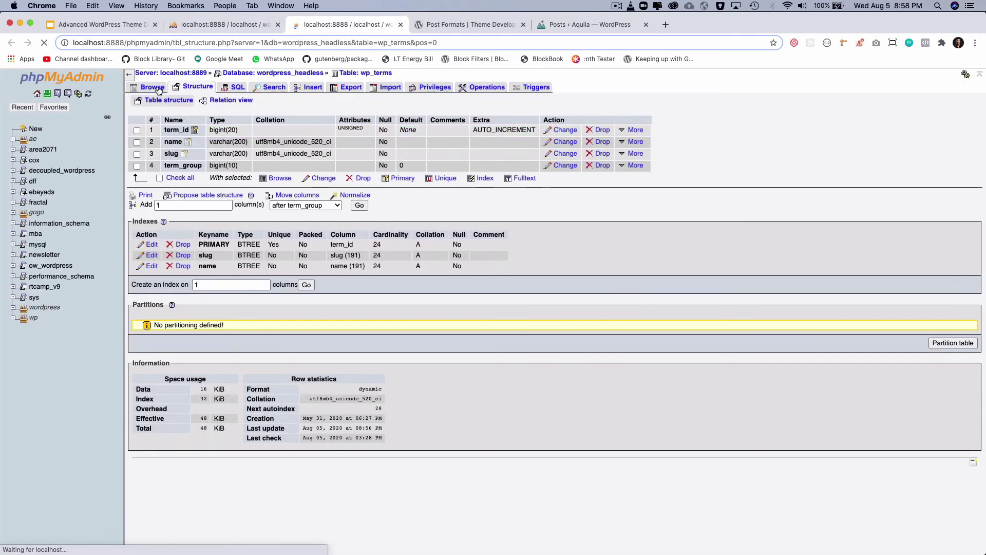
{"action": "left_click", "coordinate": [152, 86]}
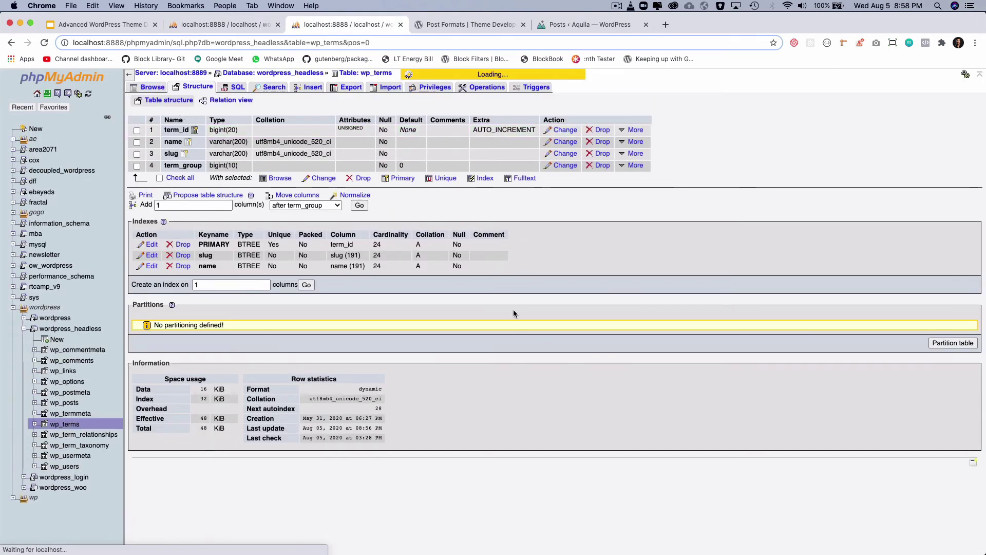
{"action": "scroll", "coordinate": [513, 310], "scroll_direction": "up", "scroll_amount": 5}
{"action": "scroll", "coordinate": [513, 311], "scroll_direction": "left", "scroll_amount": 5}
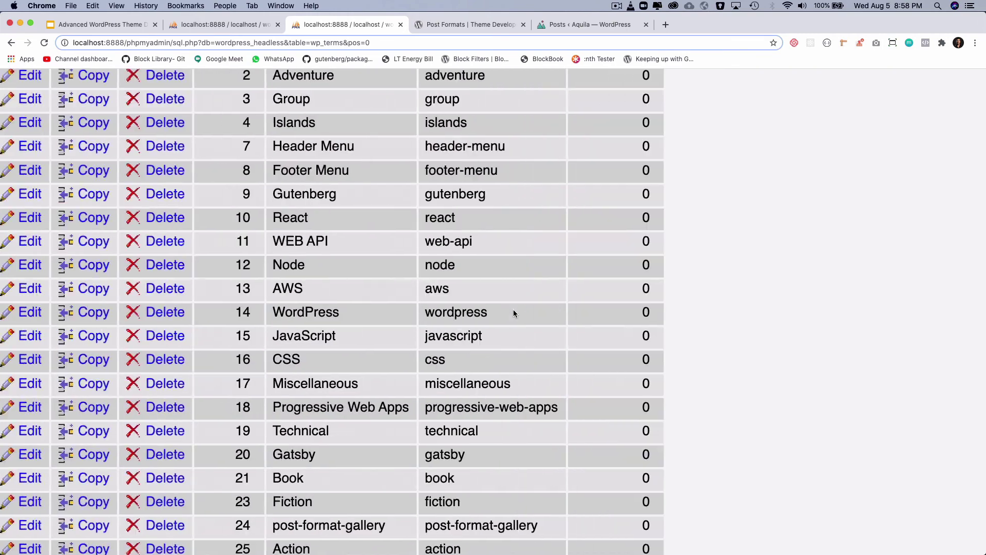
{"action": "scroll", "coordinate": [513, 310], "scroll_direction": "down", "scroll_amount": 5}
{"action": "scroll", "coordinate": [514, 313], "scroll_direction": "right", "scroll_amount": 3}
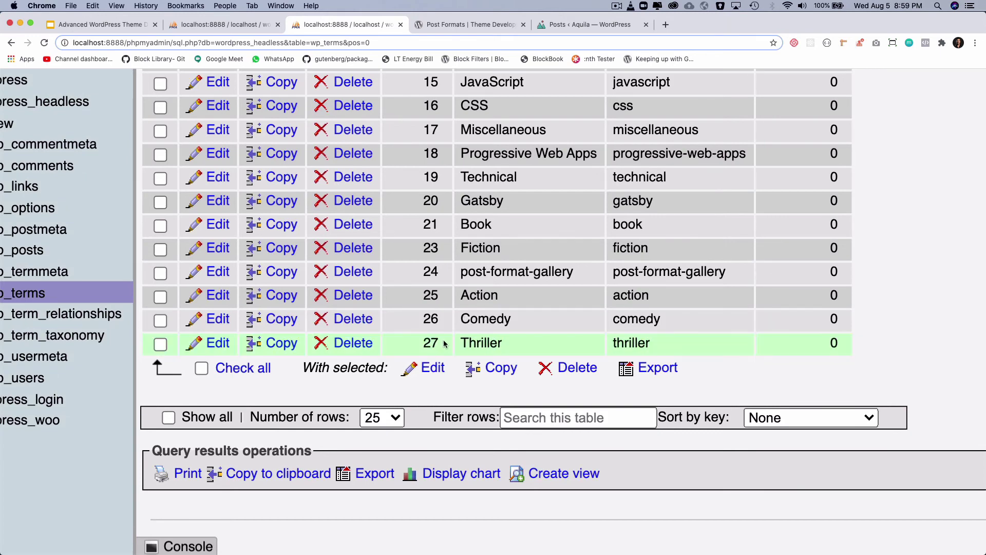
Step: Return to the wp_term_taxonomy rows and examine how each term_id maps to a taxonomy such as category, post_tag or nav_menu
{"action": "left_click", "coordinate": [257, 26]}
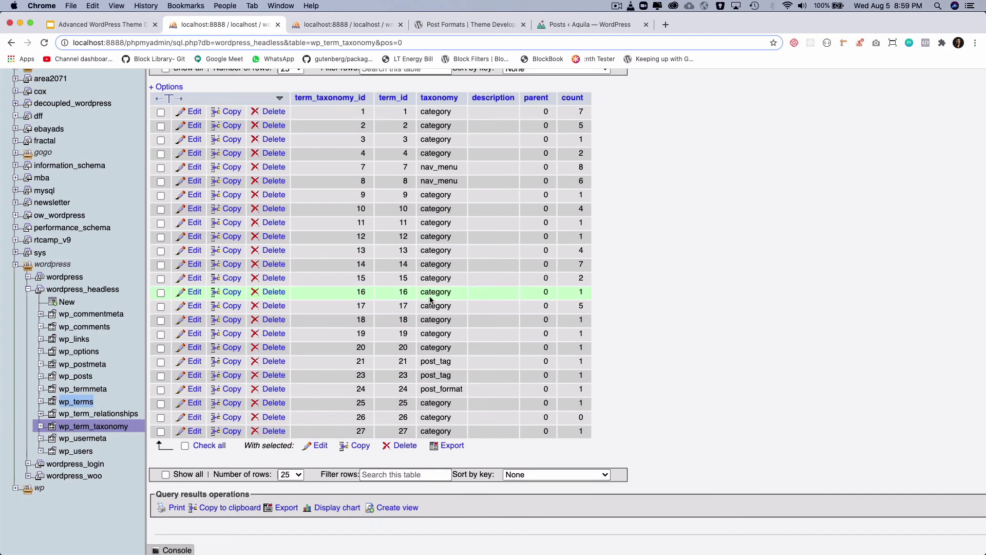
{"action": "scroll", "coordinate": [428, 302], "scroll_direction": "up", "scroll_amount": 3}
{"action": "scroll", "coordinate": [428, 302], "scroll_direction": "down", "scroll_amount": 2}
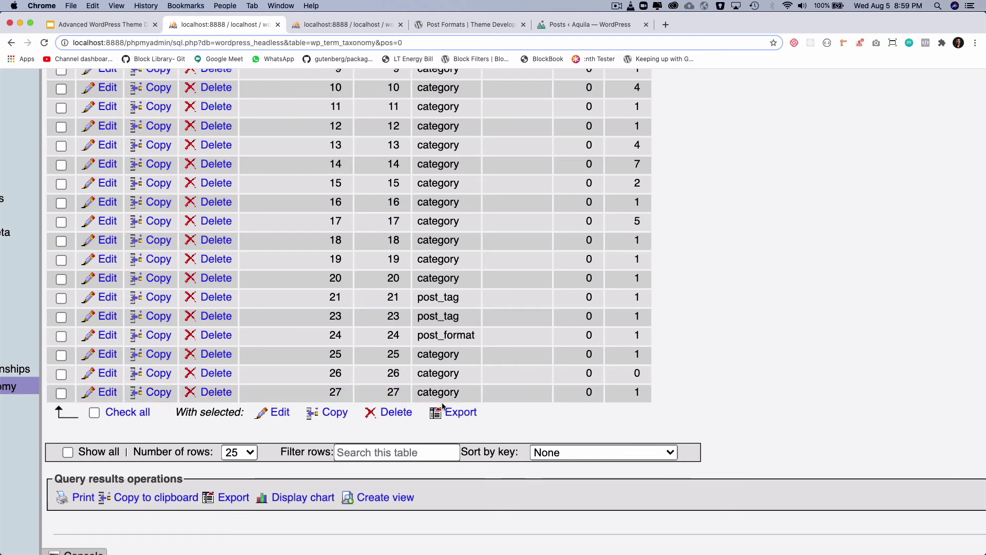
{"action": "scroll", "coordinate": [411, 393], "scroll_direction": "up", "scroll_amount": 10}
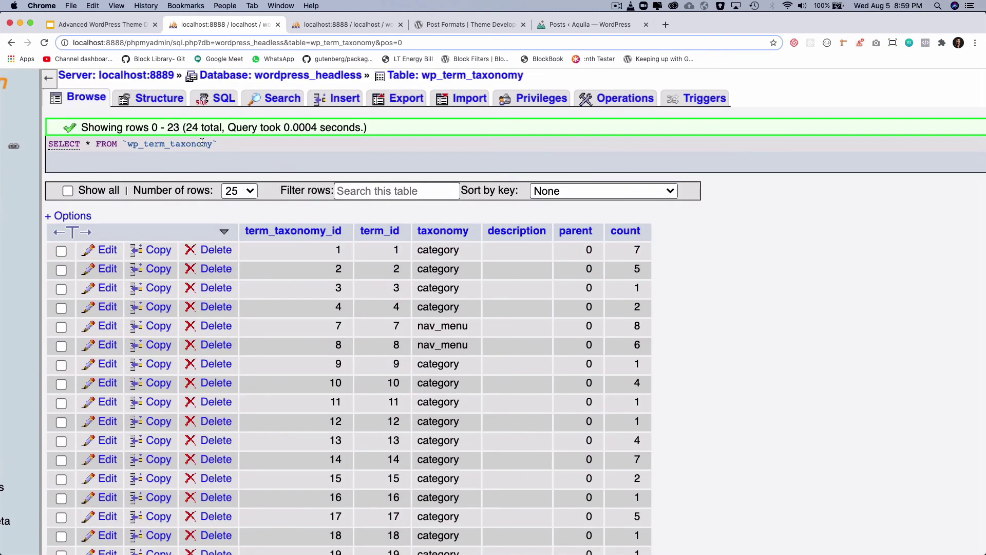
{"action": "scroll", "coordinate": [202, 143], "scroll_direction": "down", "scroll_amount": 5}
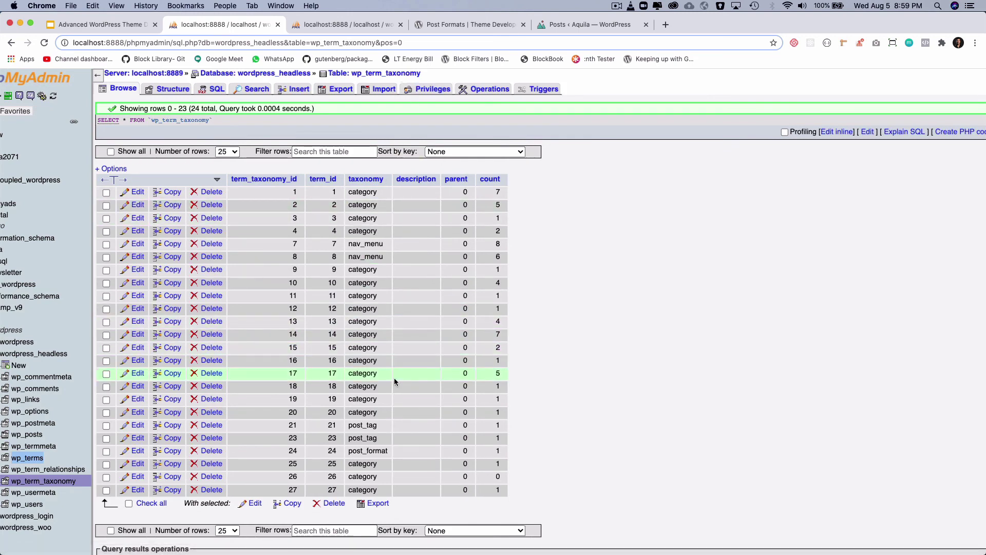
{"action": "scroll", "coordinate": [393, 377], "scroll_direction": "up", "scroll_amount": 3}
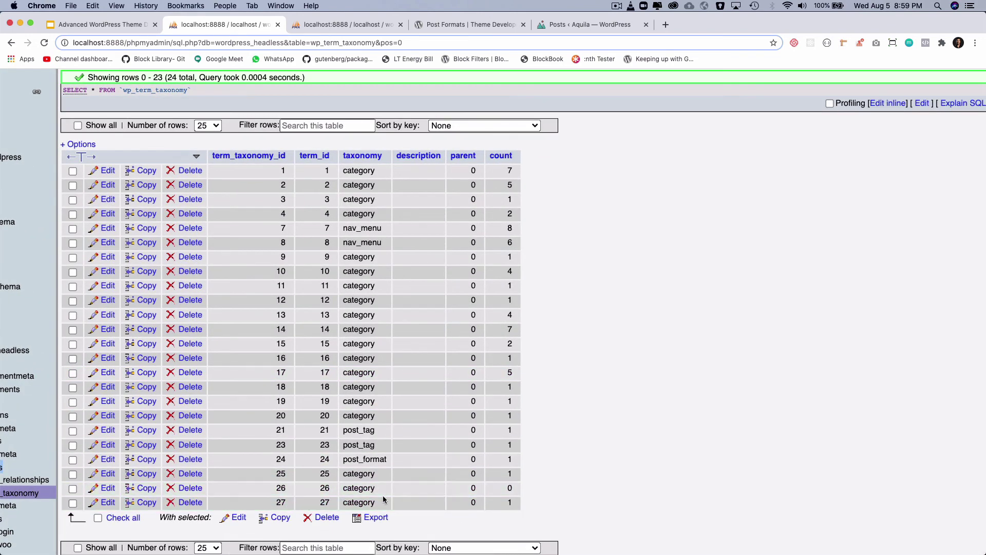
{"action": "scroll", "coordinate": [383, 495], "scroll_direction": "down", "scroll_amount": 3}
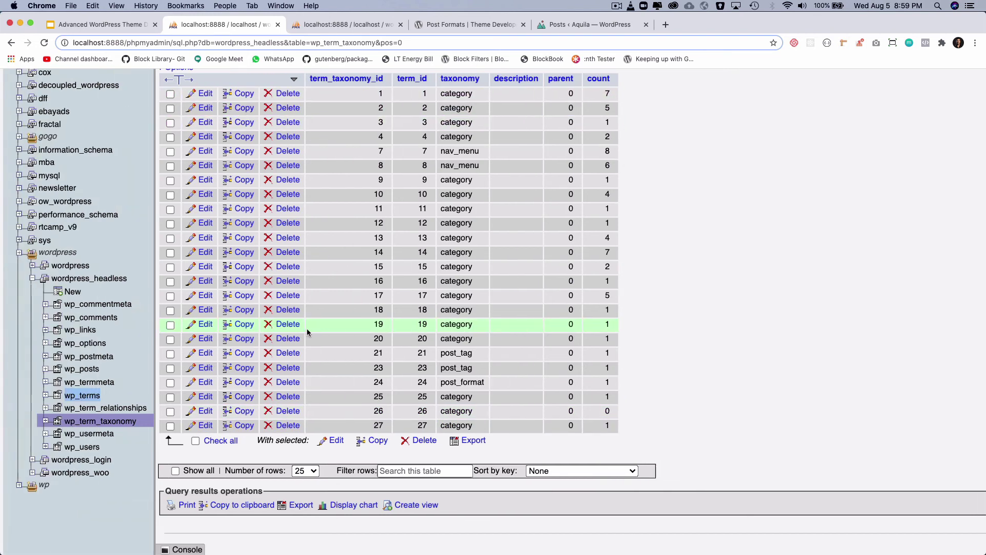
Step: Open the structure of wp_term_relationships in a separate browser tab and compare its term_taxonomy_id column with the one in wp_term_taxonomy
{"action": "right_click", "coordinate": [96, 409]}
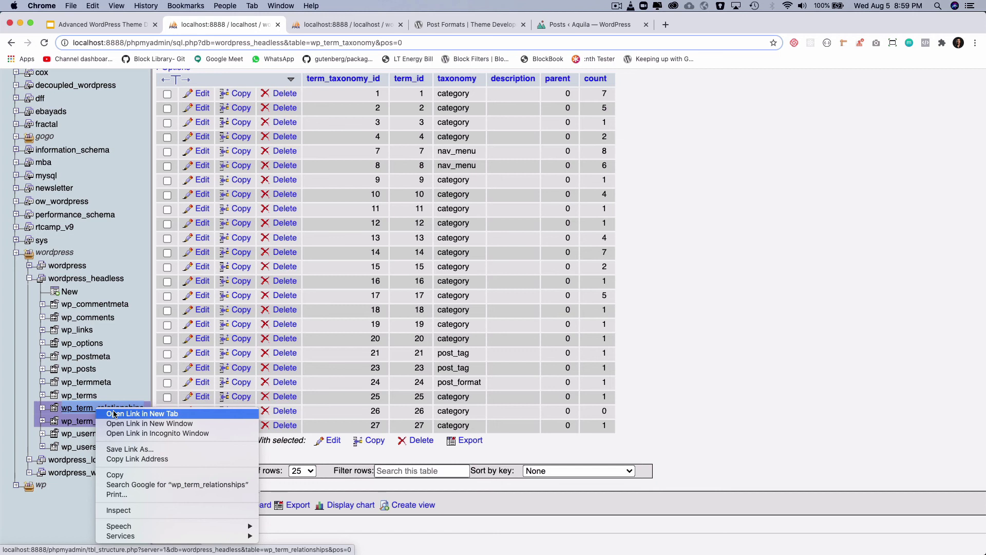
{"action": "left_click", "coordinate": [114, 414]}
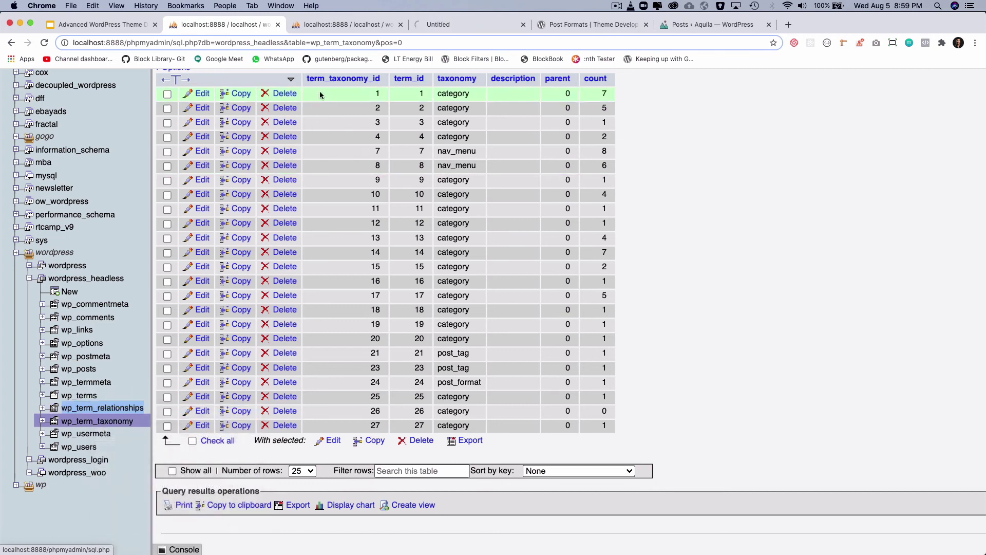
{"action": "left_click", "coordinate": [464, 26]}
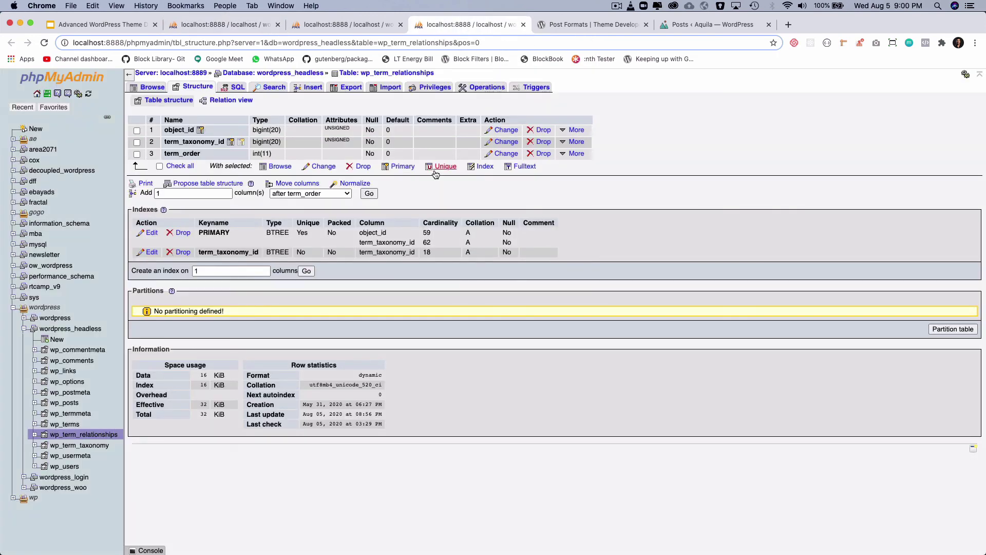
{"action": "scroll", "coordinate": [436, 175], "scroll_direction": "up", "scroll_amount": 5}
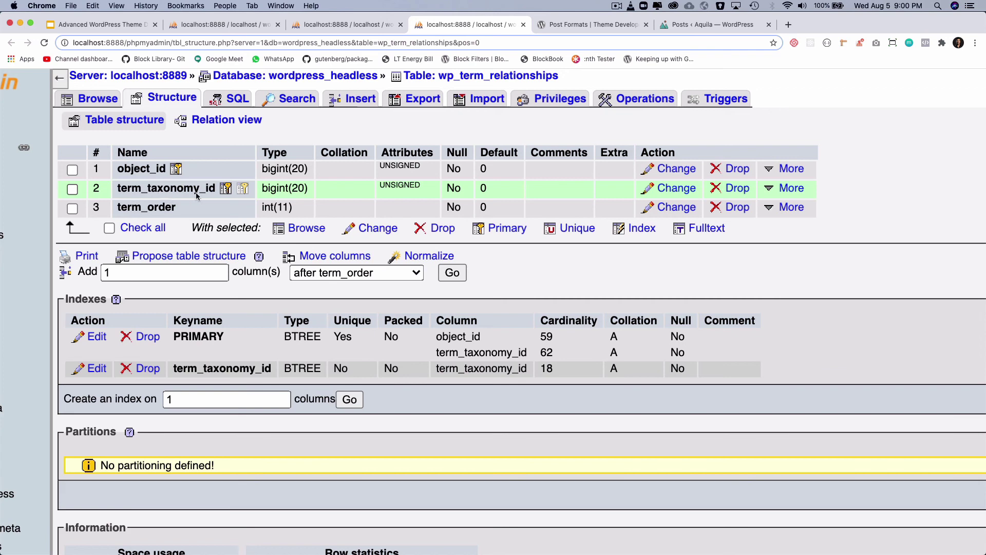
{"action": "left_click", "coordinate": [385, 26]}
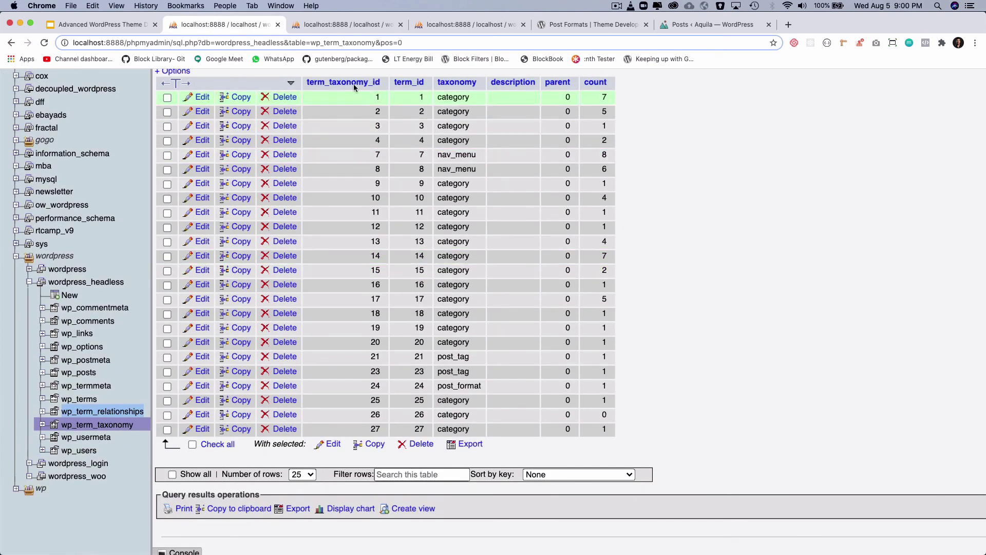
{"action": "left_click", "coordinate": [476, 27]}
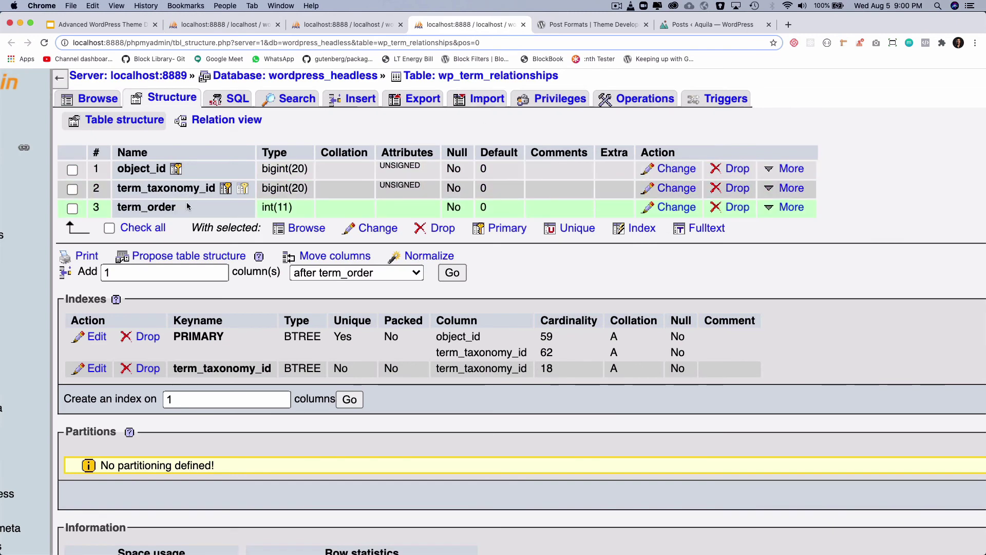
Step: Browse the rows of wp_term_relationships and page through them to find the entries with term_taxonomy_id 25 and 27
{"action": "left_click", "coordinate": [91, 98]}
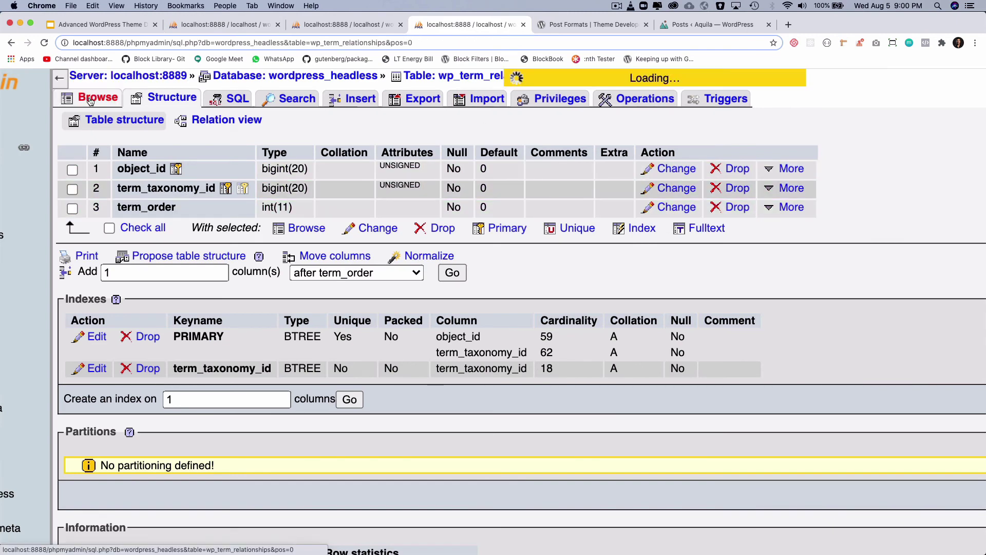
{"action": "scroll", "coordinate": [339, 278], "scroll_direction": "down", "scroll_amount": 10}
{"action": "scroll", "coordinate": [339, 278], "scroll_direction": "up", "scroll_amount": 10}
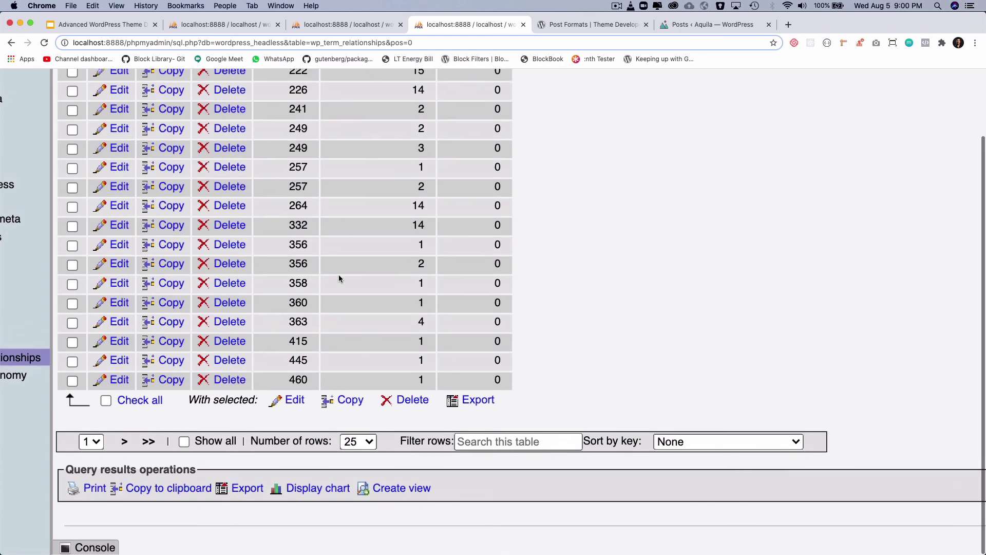
{"action": "scroll", "coordinate": [339, 278], "scroll_direction": "up", "scroll_amount": 1}
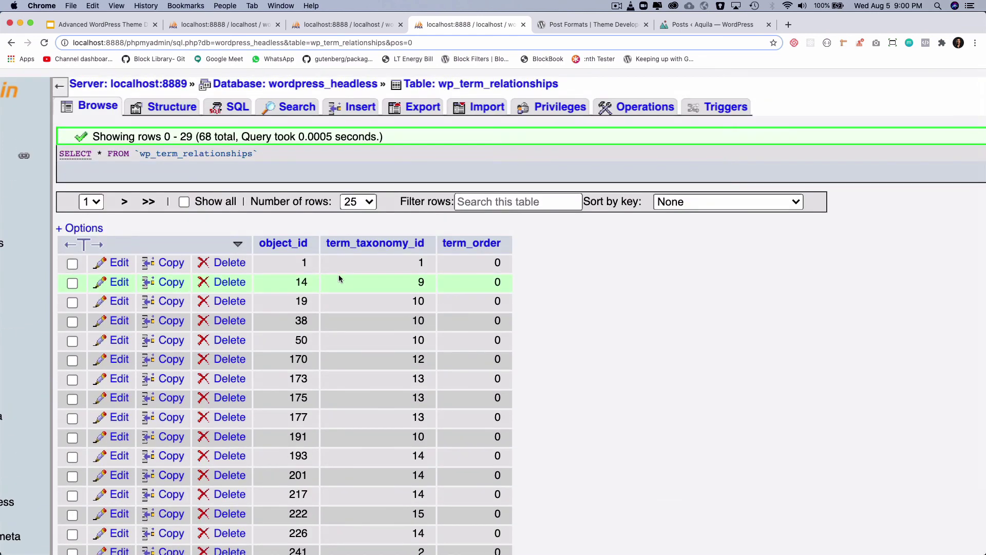
{"action": "scroll", "coordinate": [339, 278], "scroll_direction": "down", "scroll_amount": 1}
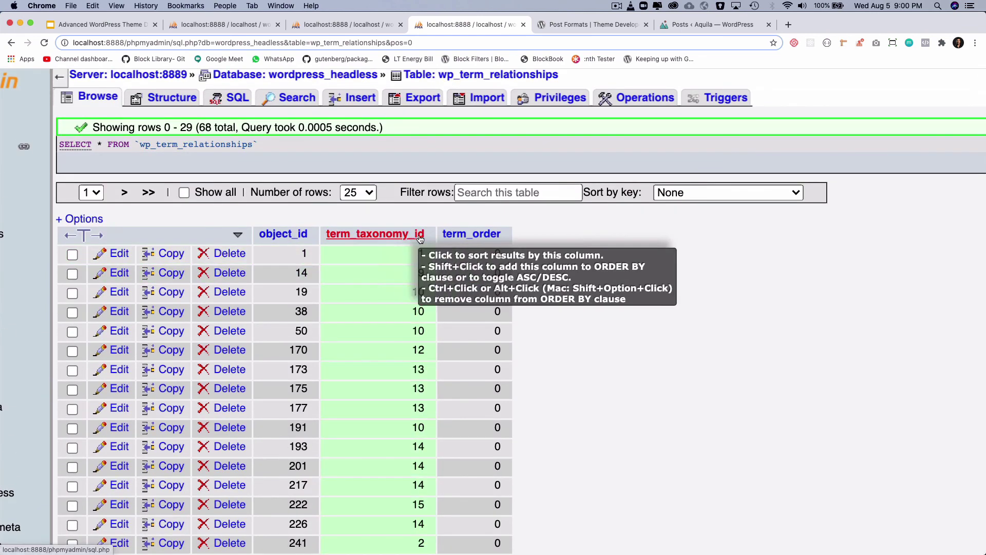
{"action": "scroll", "coordinate": [424, 315], "scroll_direction": "down", "scroll_amount": 10}
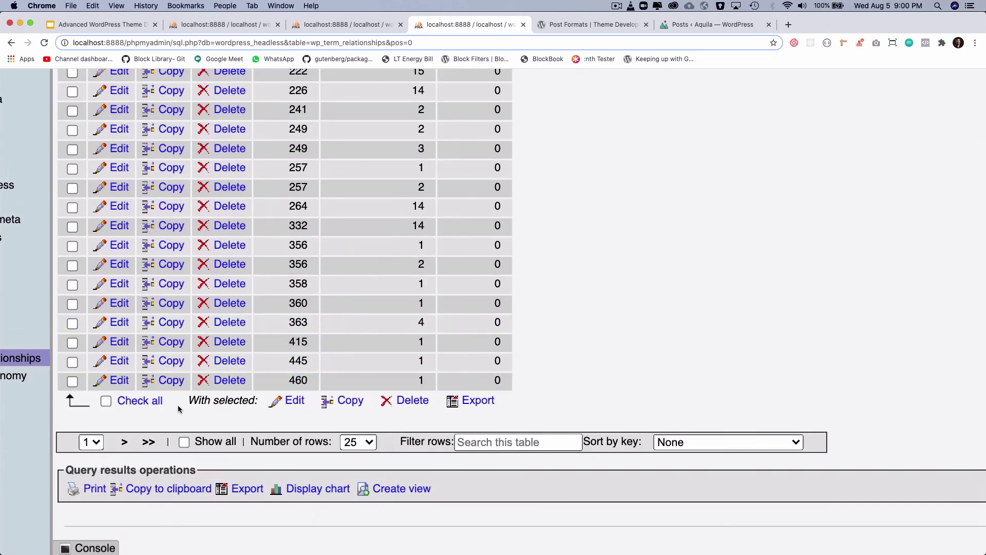
{"action": "left_click", "coordinate": [148, 442]}
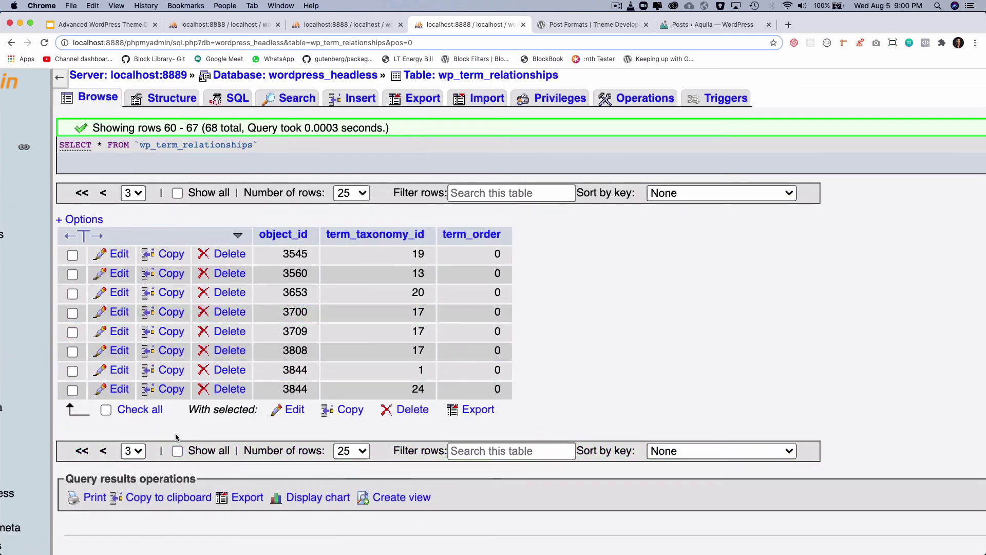
{"action": "left_click", "coordinate": [103, 451]}
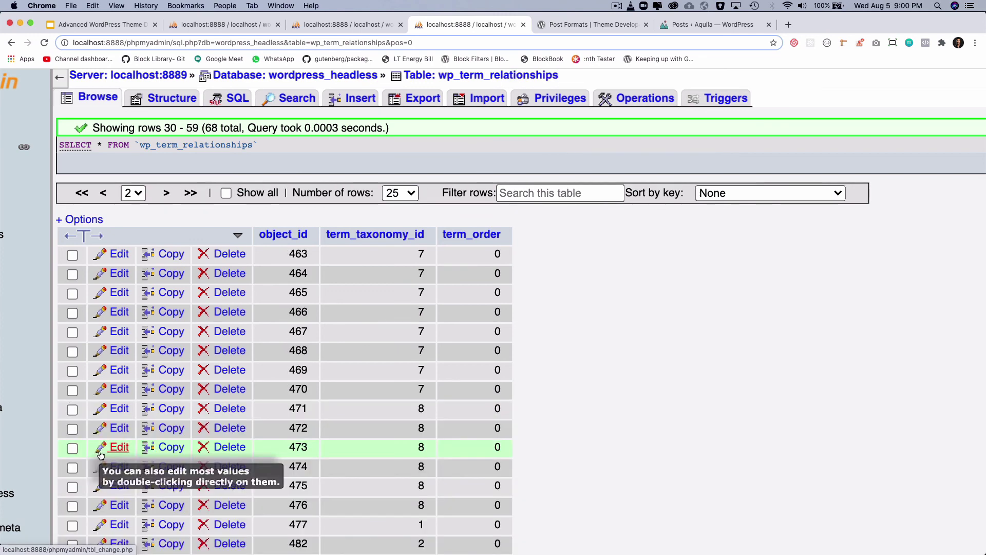
{"action": "scroll", "coordinate": [493, 294], "scroll_direction": "down", "scroll_amount": 10}
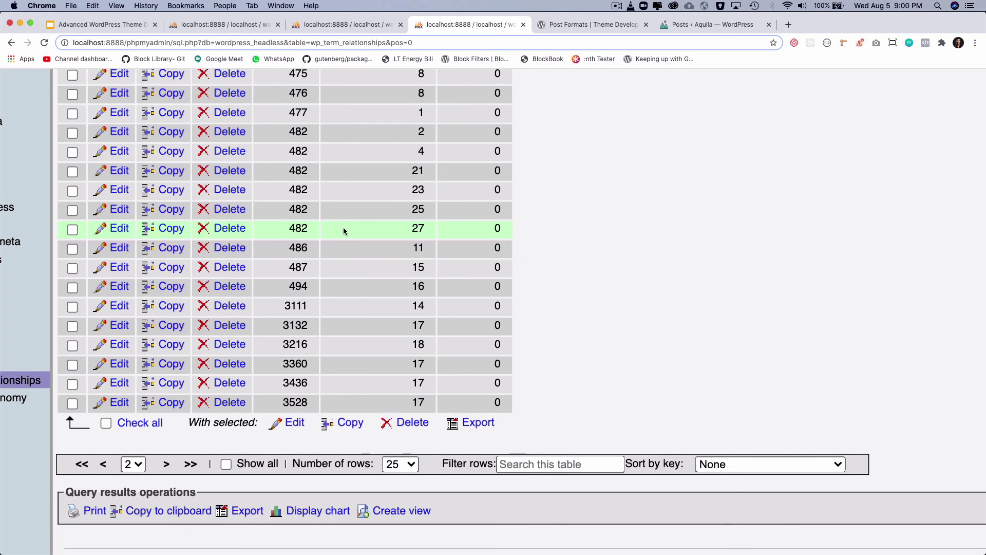
Step: Cross-check those term_taxonomy_id values against the rows of wp_terms and wp_term_taxonomy, and return to wp_term_relationships
{"action": "scroll", "coordinate": [421, 231], "scroll_direction": "up", "scroll_amount": 1}
{"action": "left_click", "coordinate": [360, 26]}
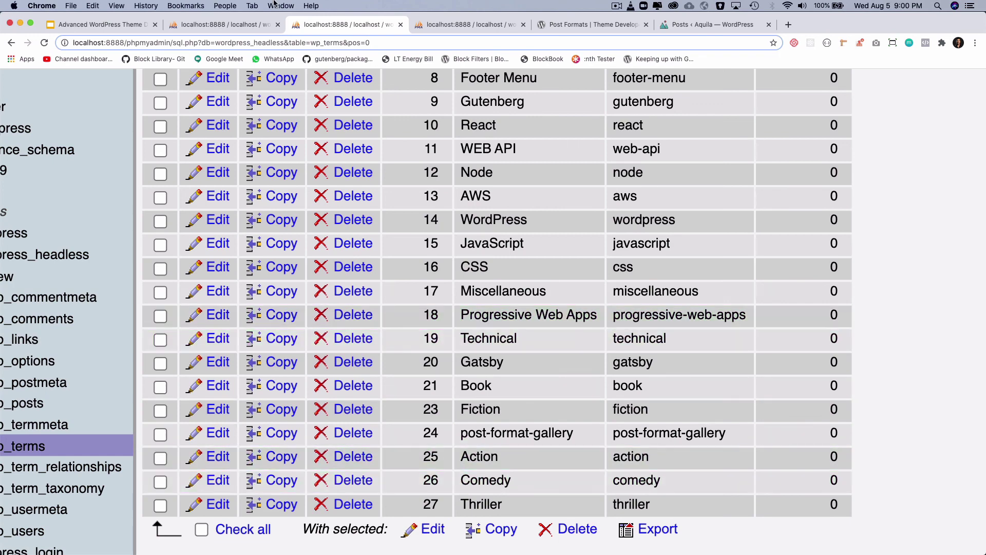
{"action": "left_click", "coordinate": [254, 26]}
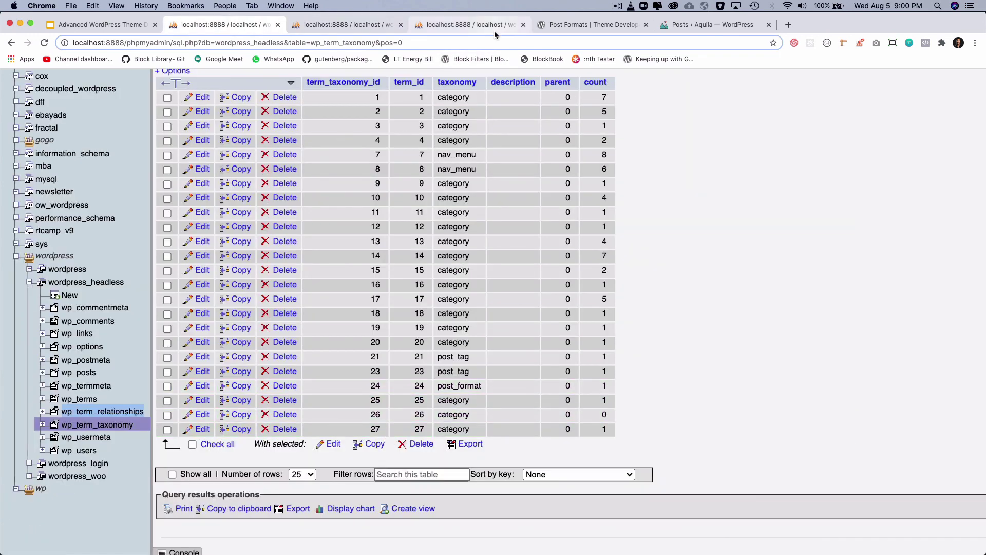
{"action": "left_click", "coordinate": [468, 25]}
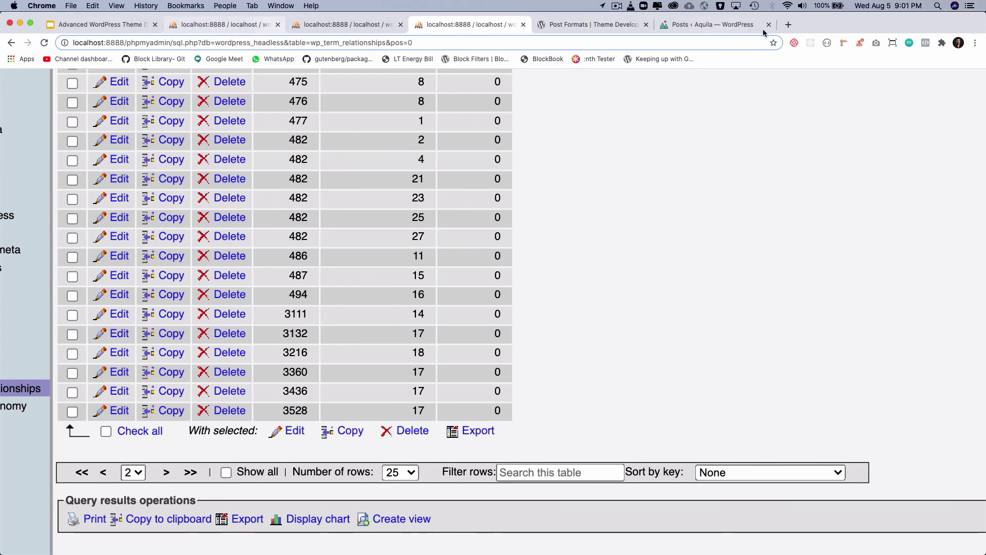
Step: Switch to the WordPress posts list, open the Beautiful Valleys post for editing, and highlight the post ID in its URL
{"action": "left_click", "coordinate": [728, 27]}
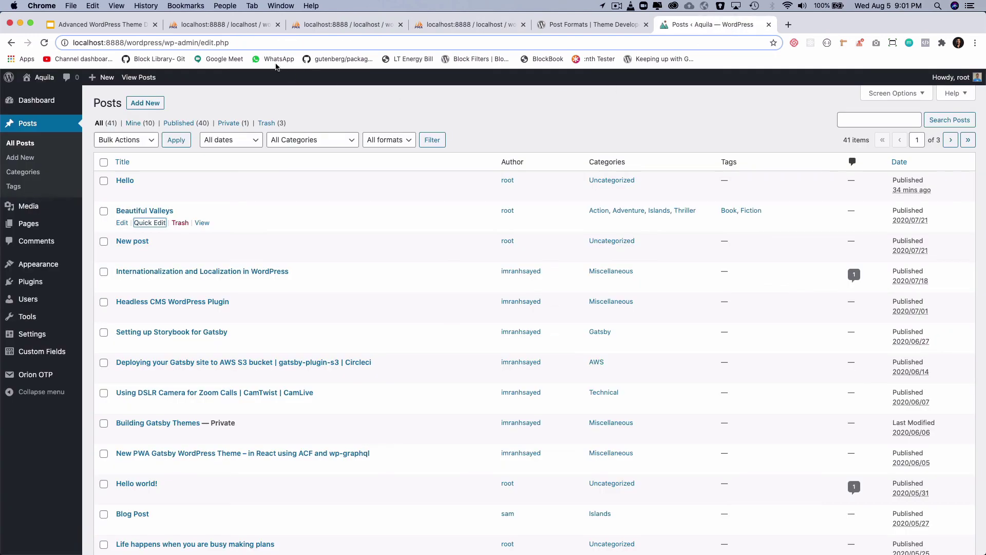
{"action": "left_click", "coordinate": [124, 224]}
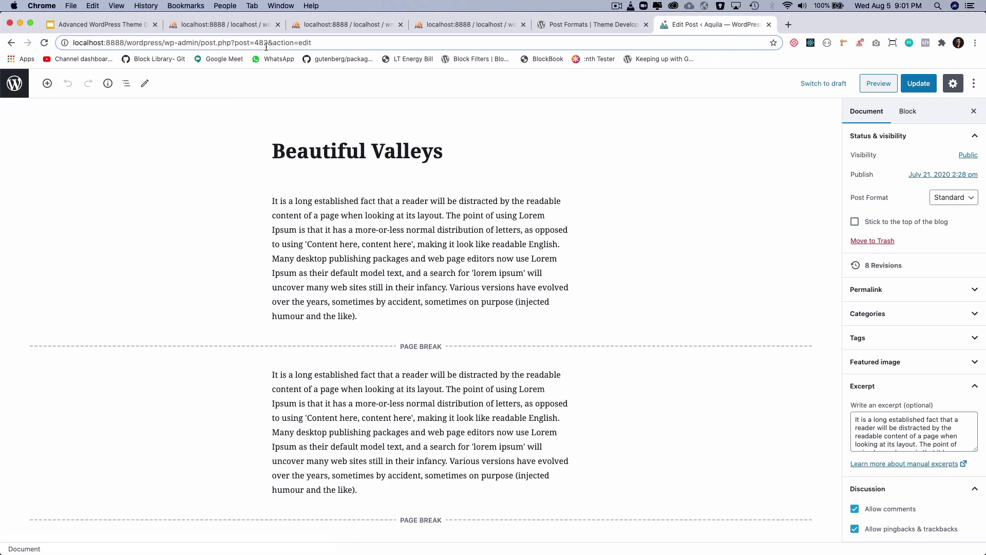
{"action": "left_click", "coordinate": [263, 43]}
{"action": "double_click", "coordinate": [262, 43]}
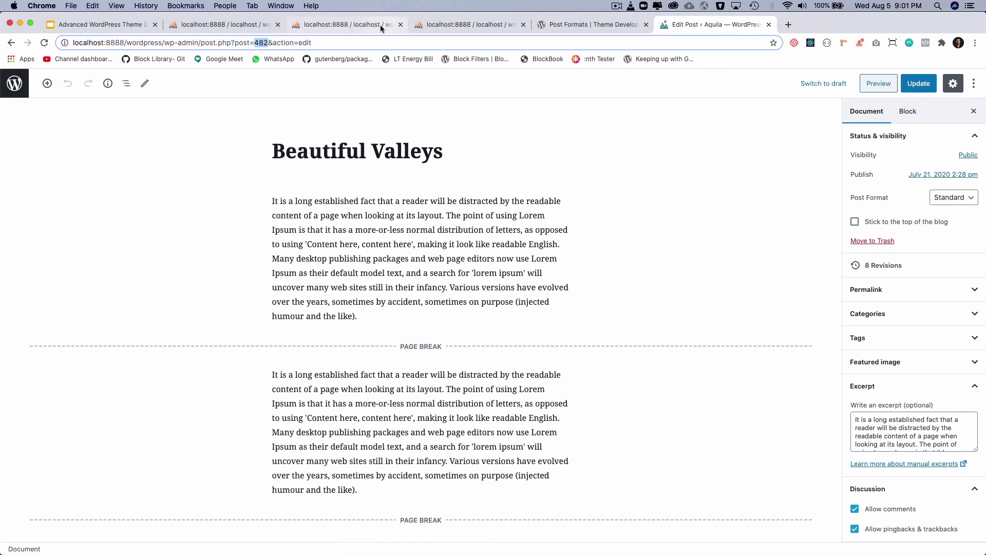
Step: Return to the wp_term_relationships rows and compare the object_id of the term_taxonomy_id 27 entry with the post ID
{"action": "left_click", "coordinate": [434, 29]}
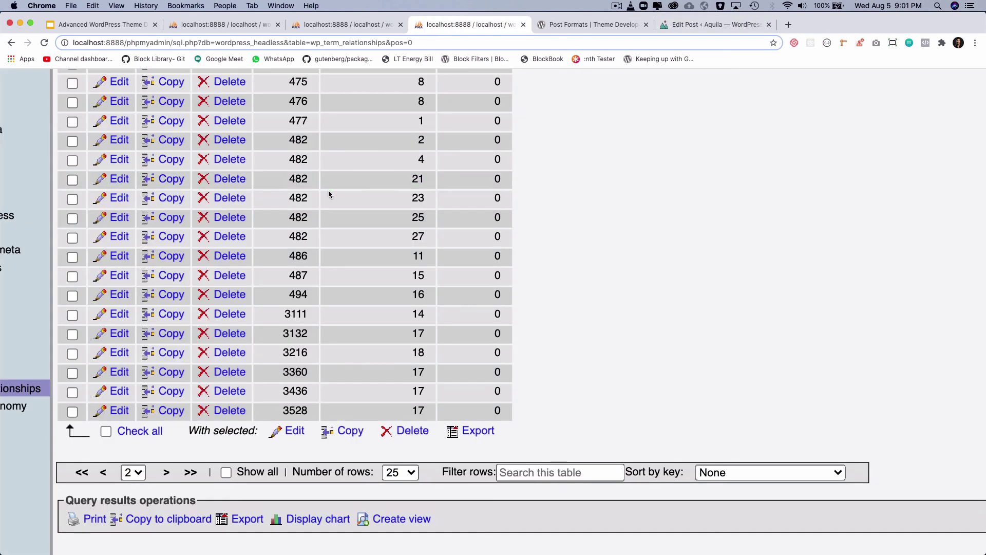
{"action": "double_click", "coordinate": [303, 235]}
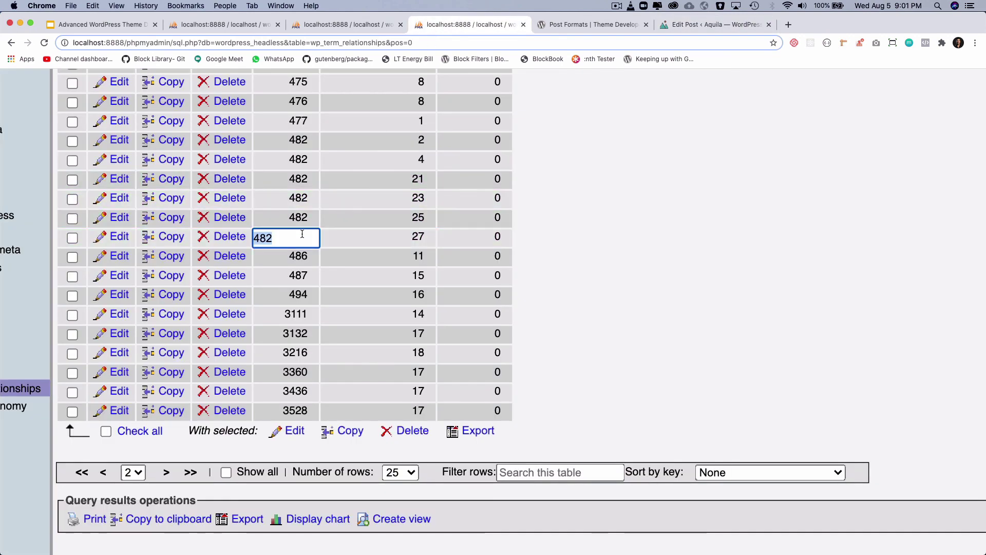
{"action": "left_click", "coordinate": [664, 254]}
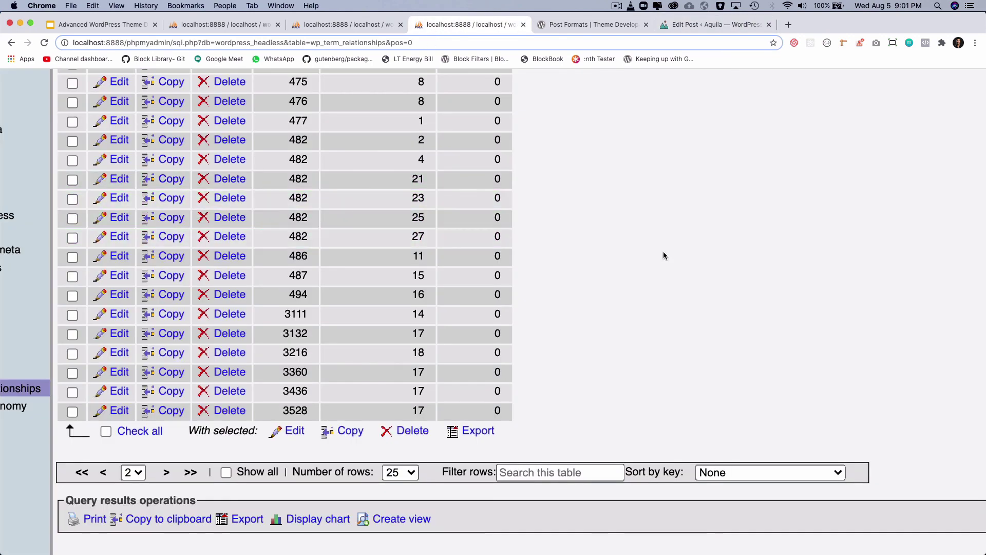